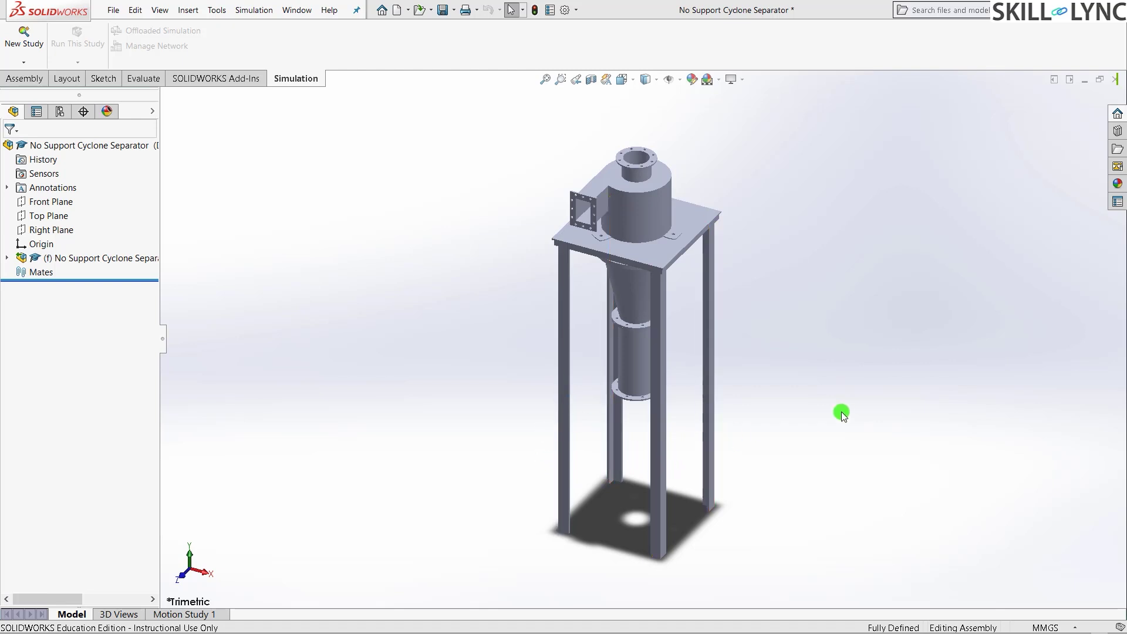
- Enable the SOLIDWORKS Simulation add-in and bring up the Simulation tools
click(842, 414)
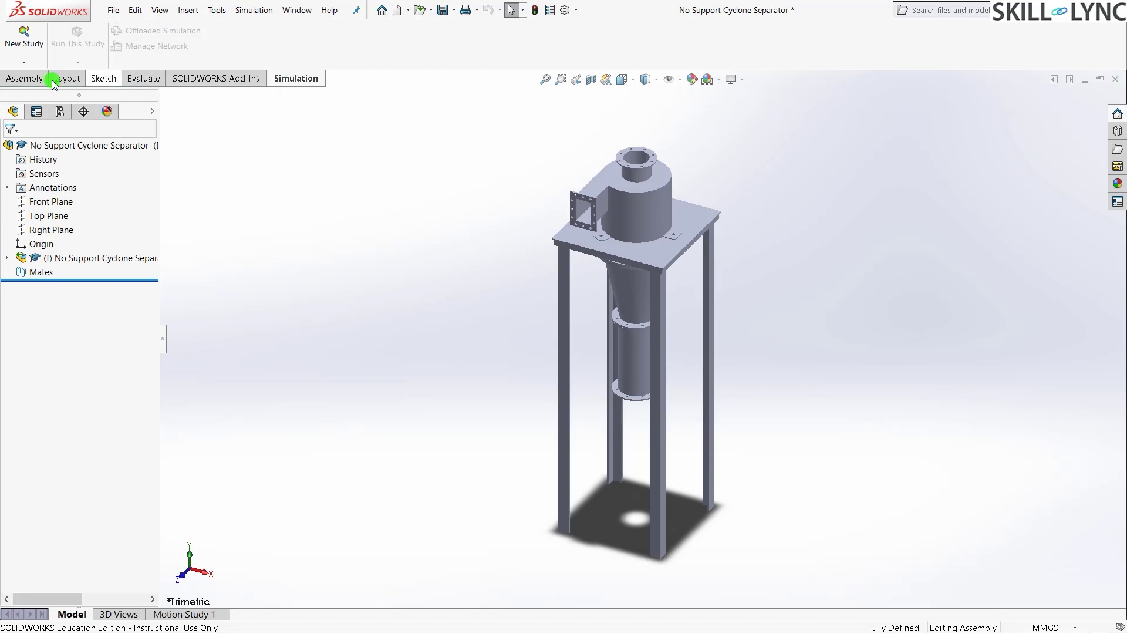
click(241, 80)
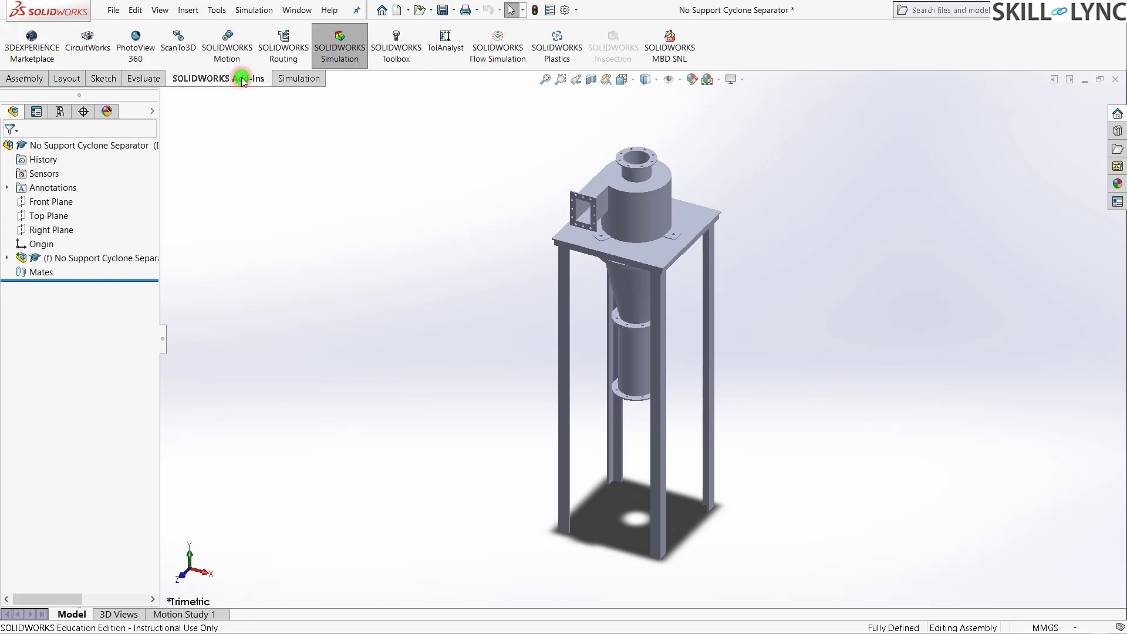
click(341, 56)
click(299, 79)
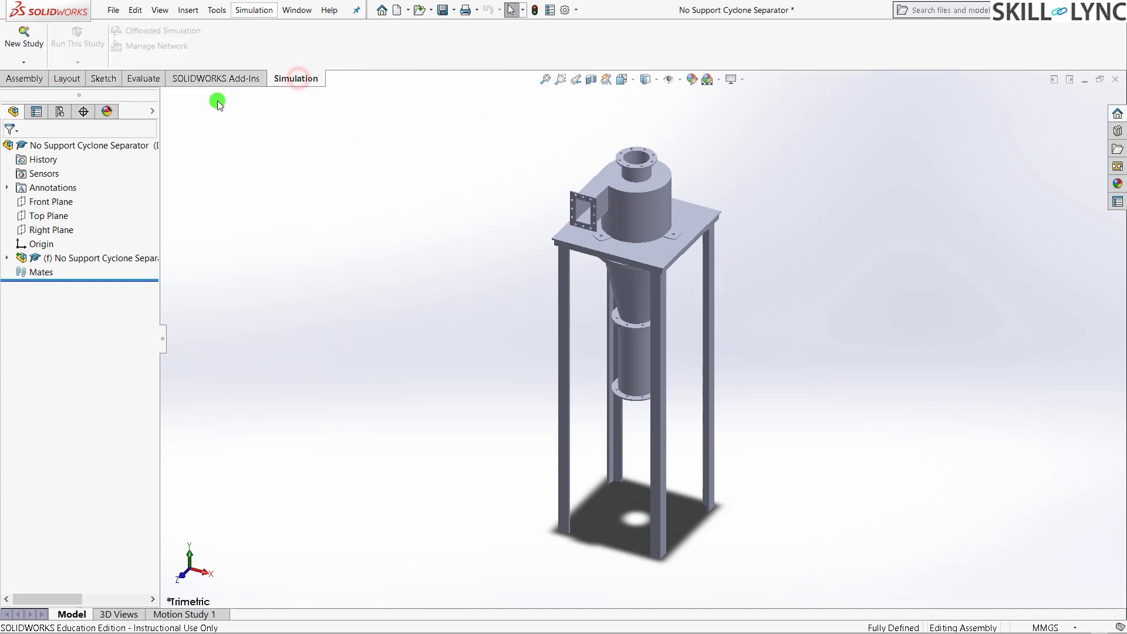
- Create a new Buckling study named Buckling 1 and enlarge the study tree area
click(24, 41)
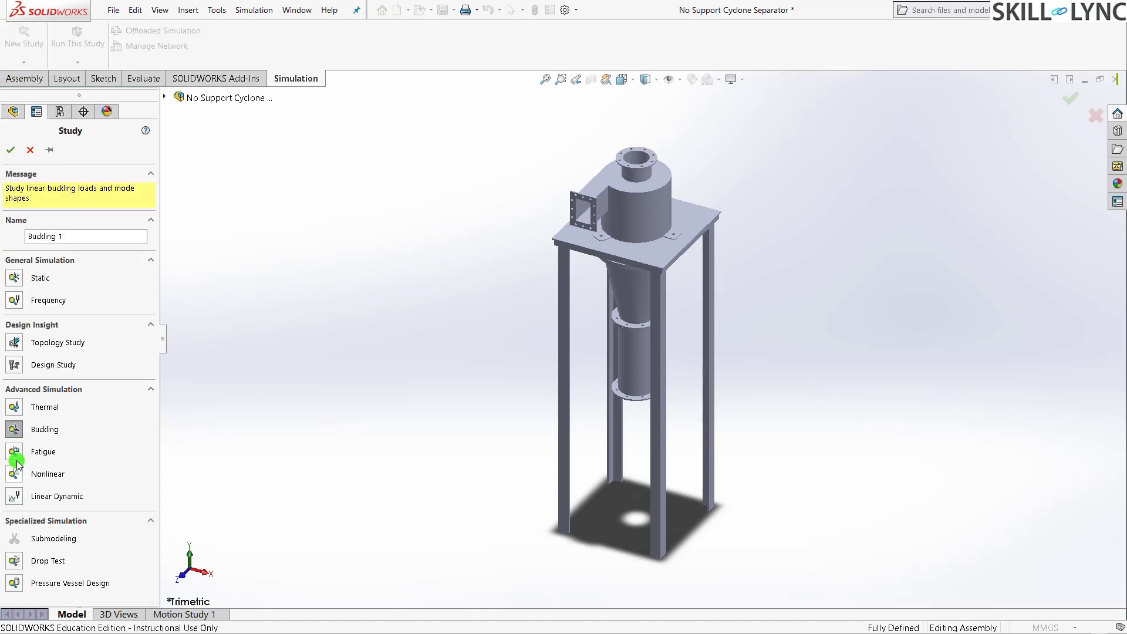
click(11, 431)
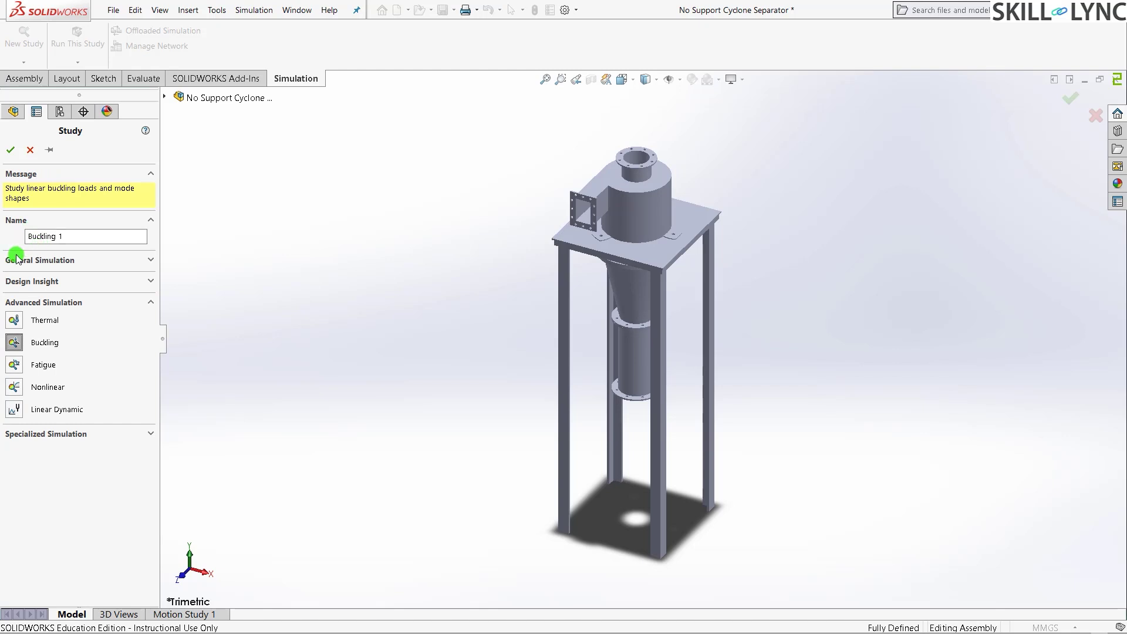
click(9, 149)
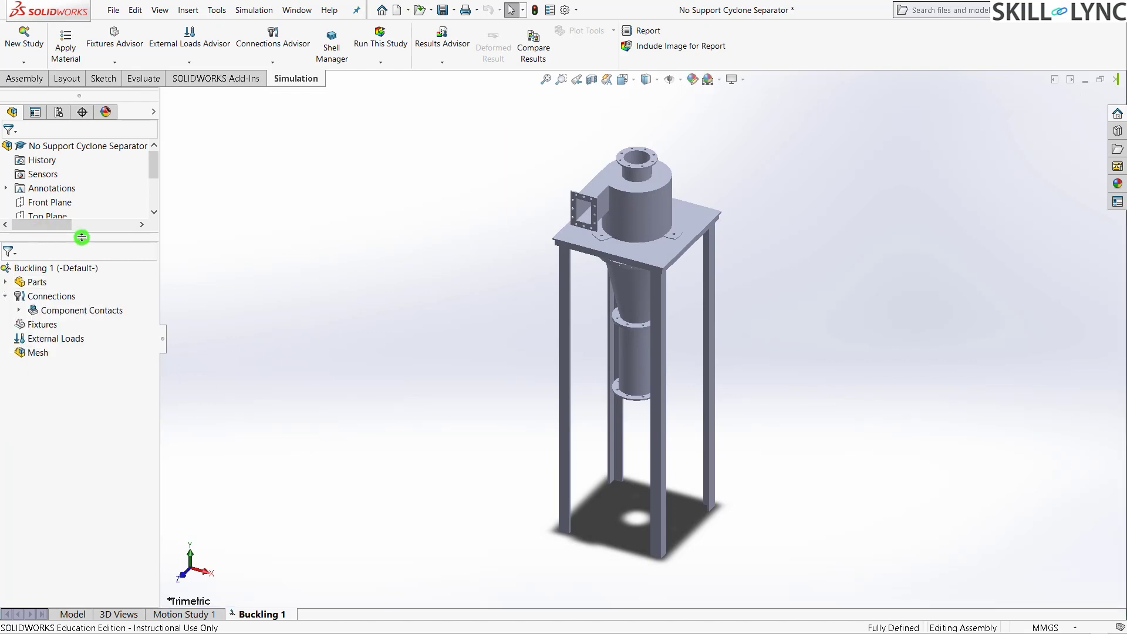
drag(81, 236, 117, 350)
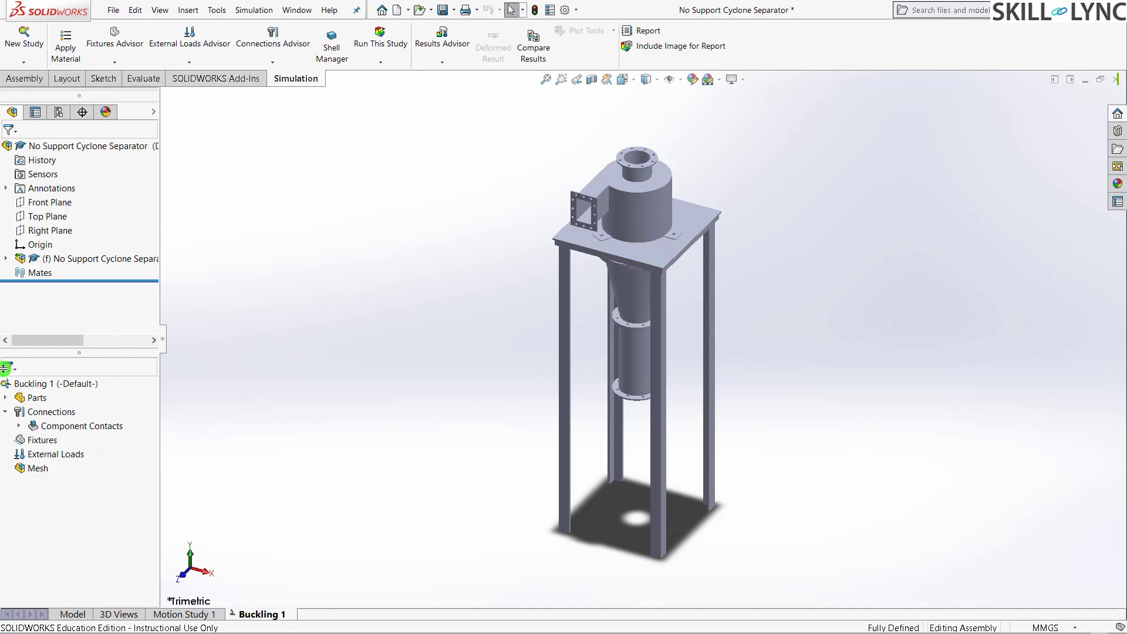
- Exclude the middle cylinder, cone and cyclone top parts from analysis, leaving the stand selected
click(5, 397)
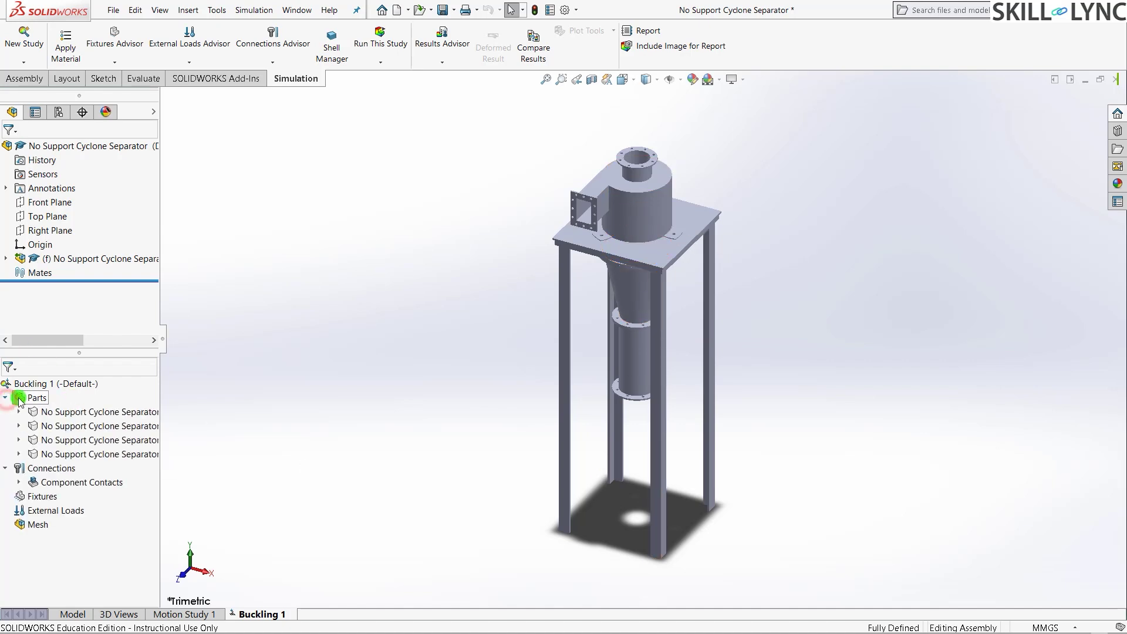
click(93, 426)
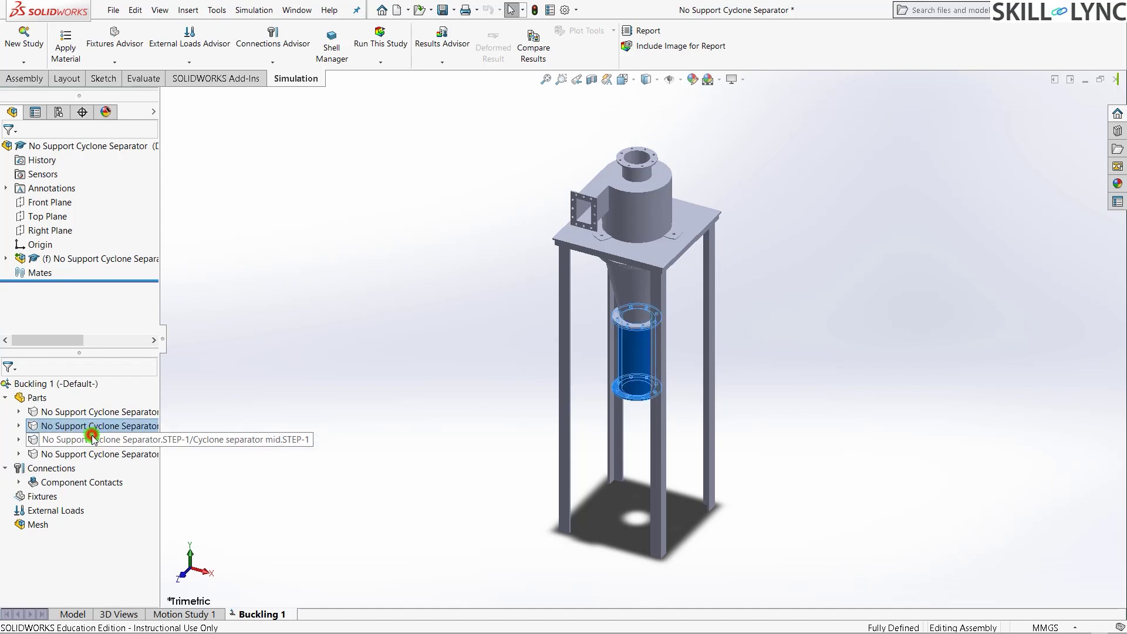
ctrl+click(95, 439)
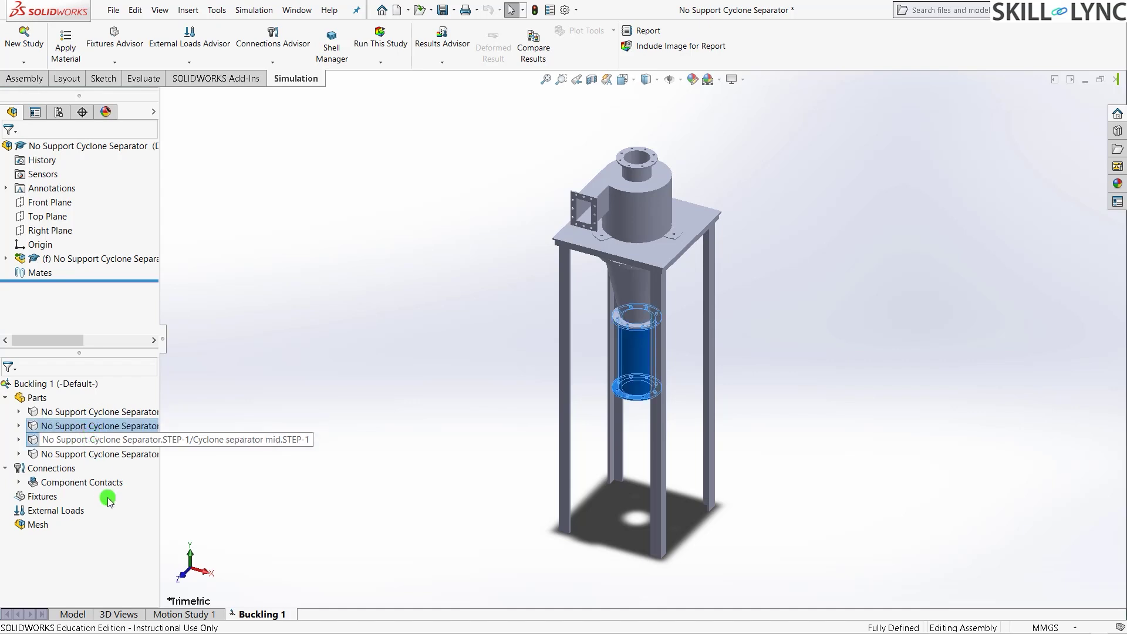
ctrl+click(127, 453)
right_click(126, 453)
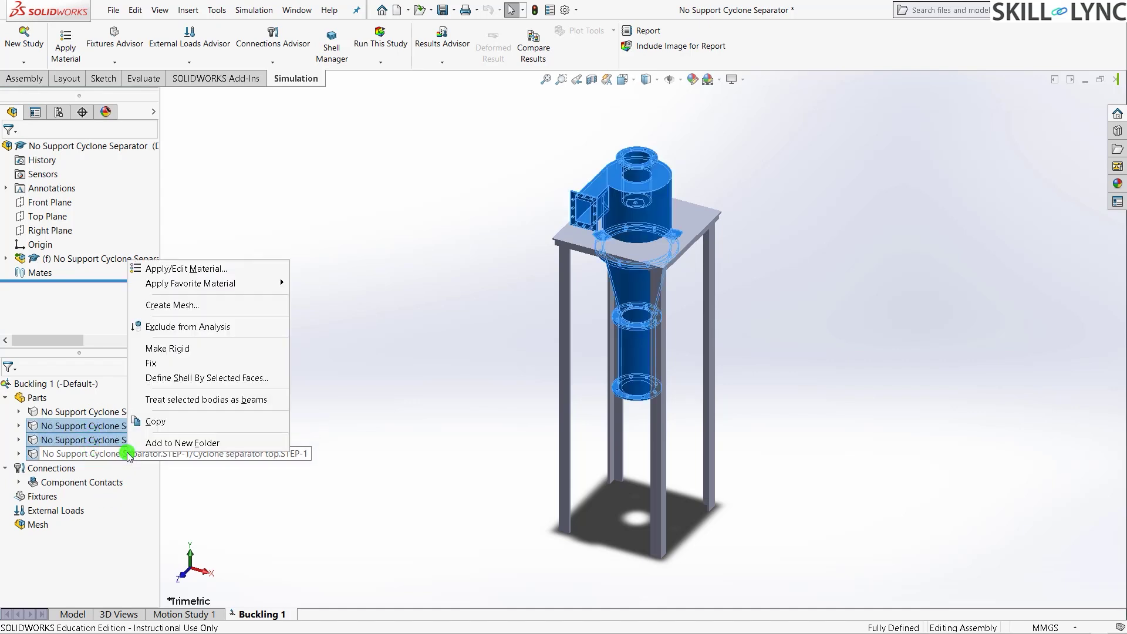
click(156, 333)
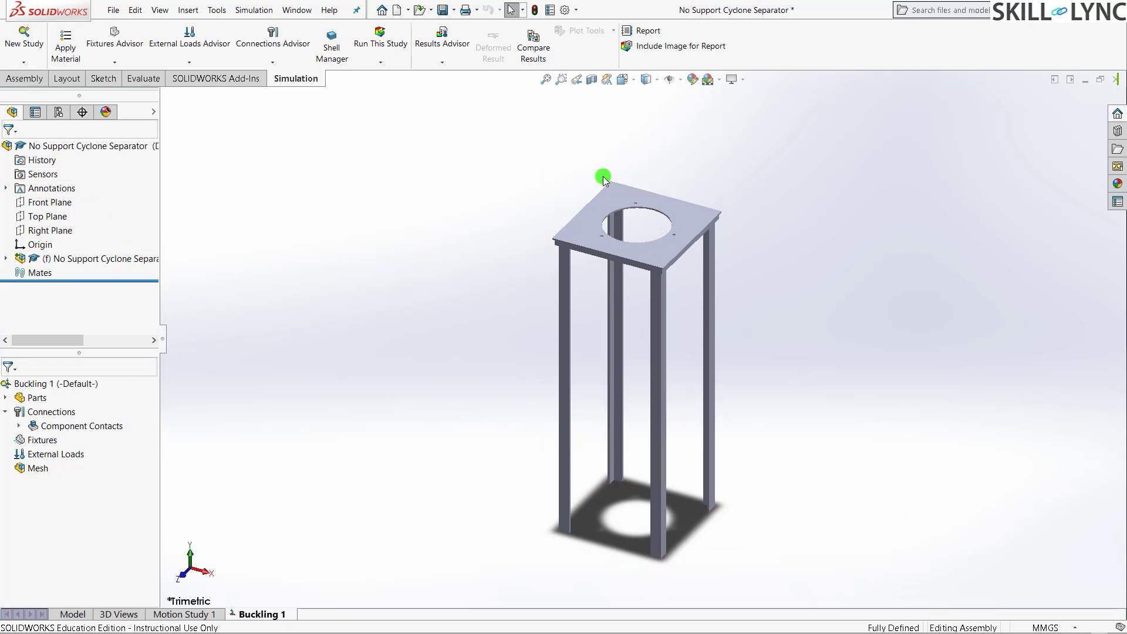
click(5, 397)
click(43, 413)
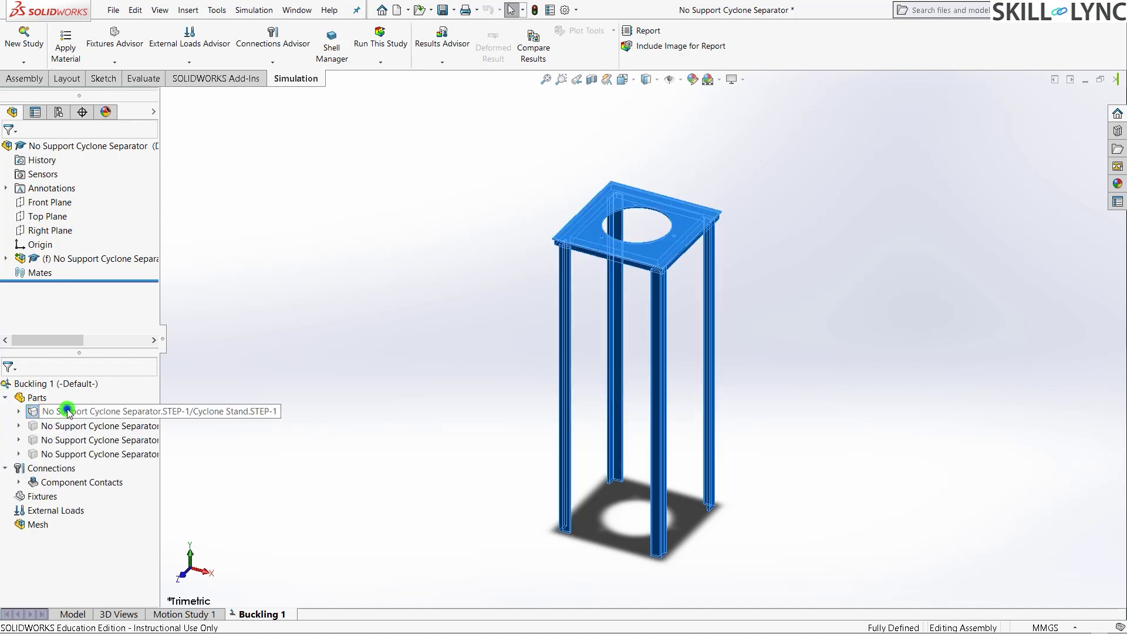
- Assign Alloy Steel as the stand part's material and check its new colour
right_click(67, 411)
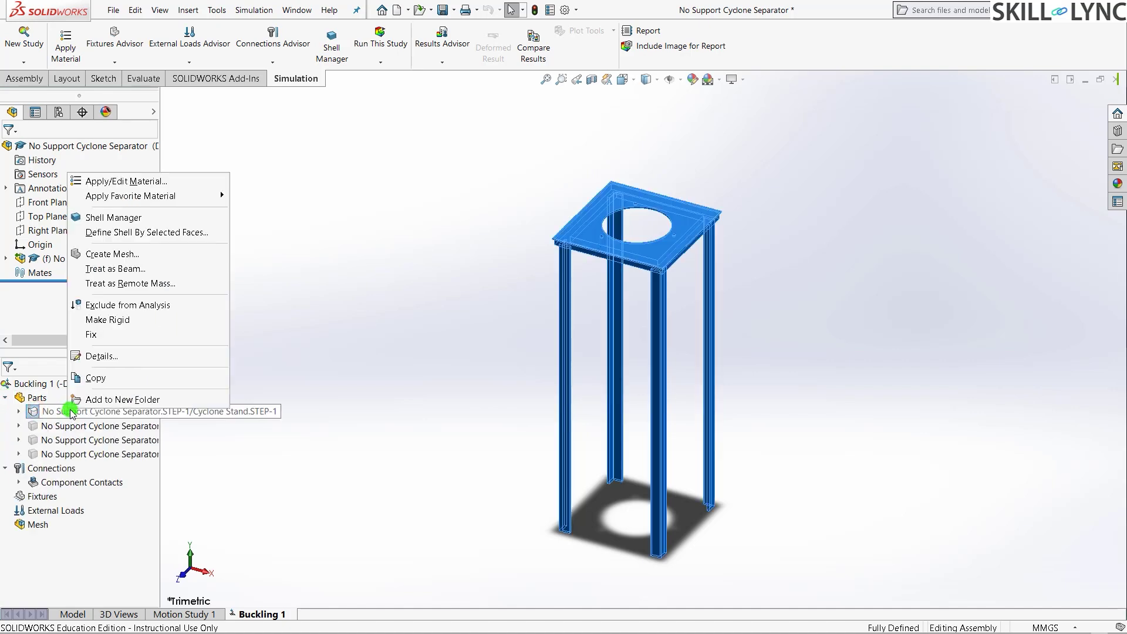
click(146, 180)
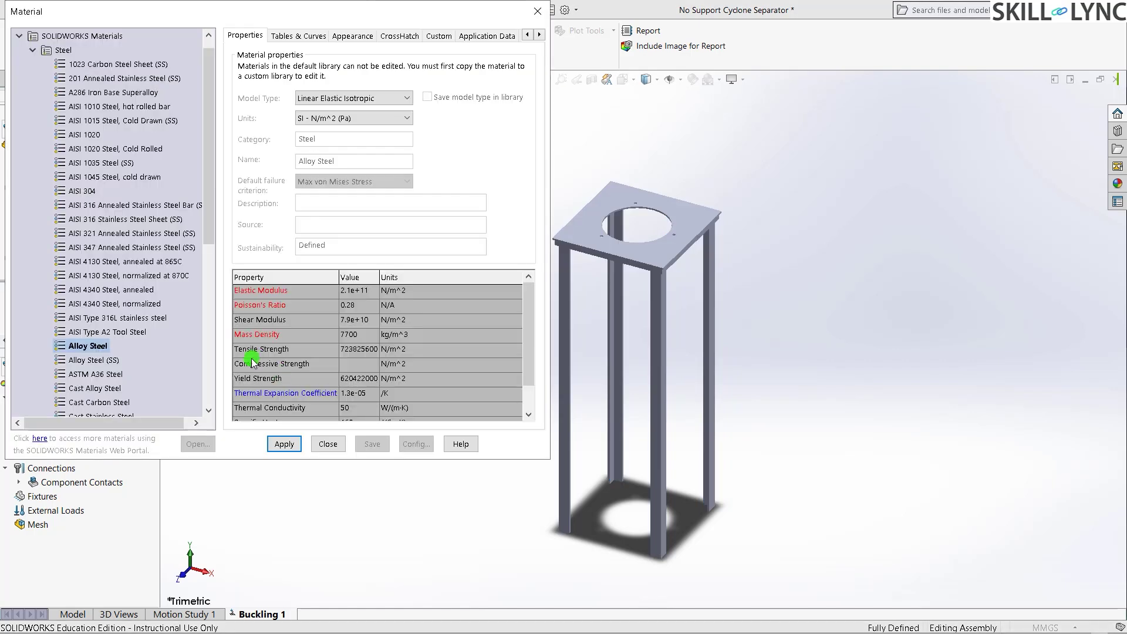
click(284, 444)
click(281, 444)
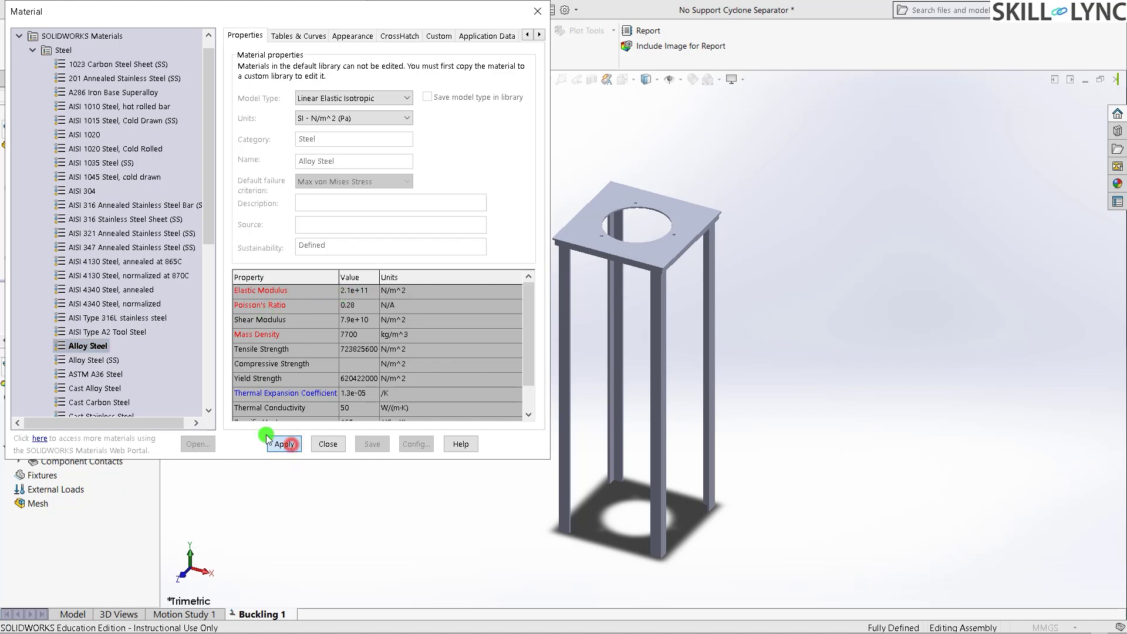
click(327, 443)
click(456, 190)
click(877, 394)
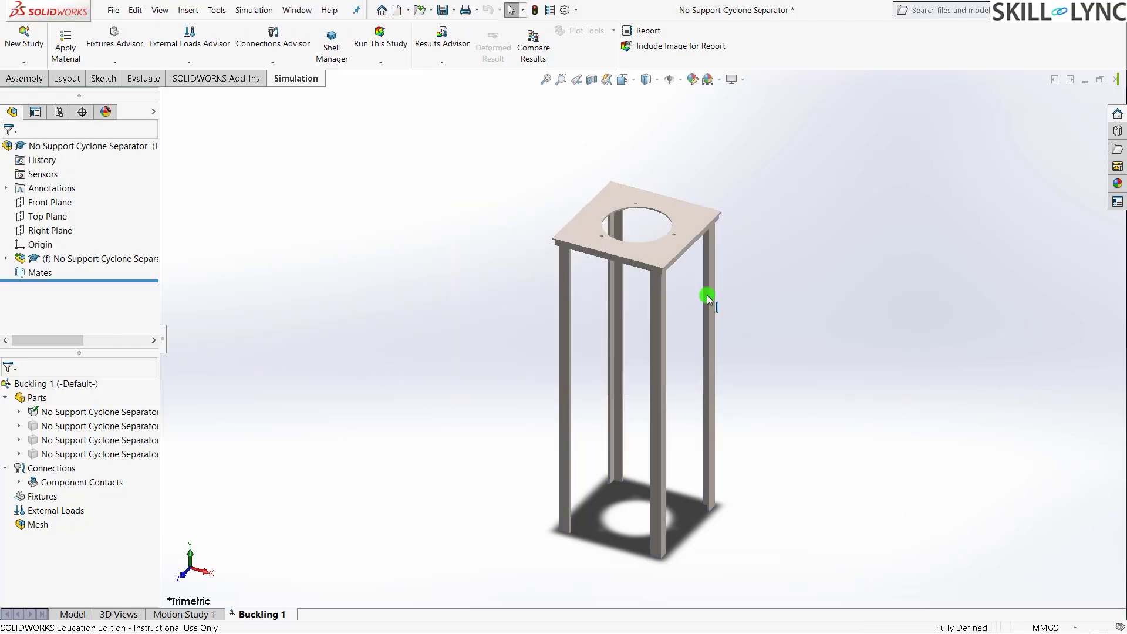
- Start a Fixed Geometry fixture and orient the view toward the leg ends
click(30, 496)
right_click(30, 496)
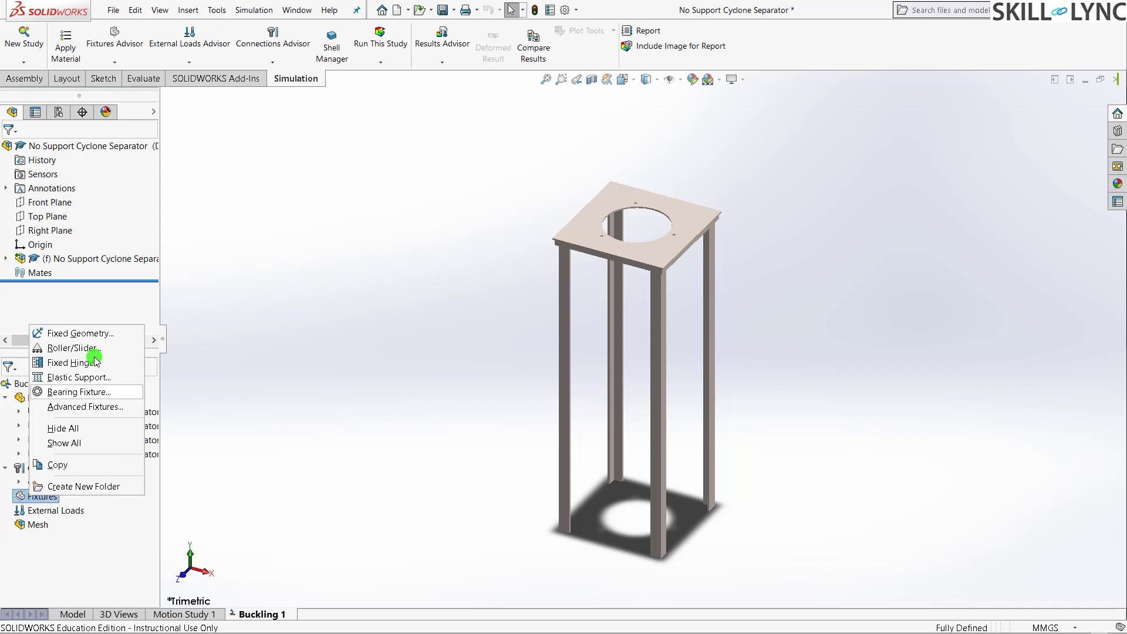
click(103, 333)
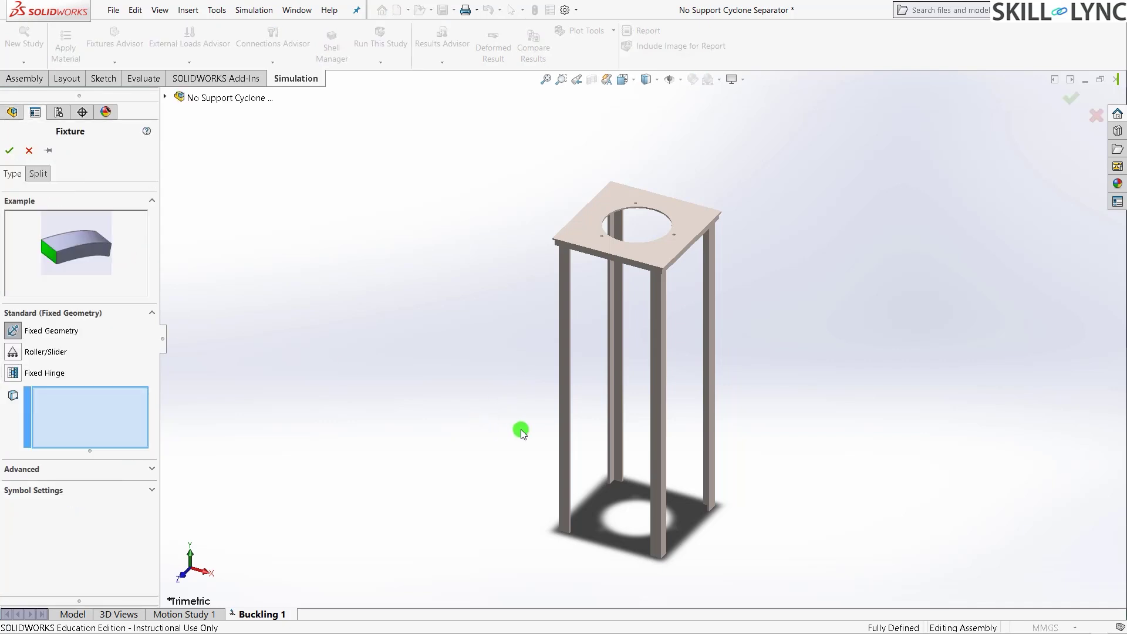
middle_drag(496, 527, 530, 247)
key(ctrl+1)
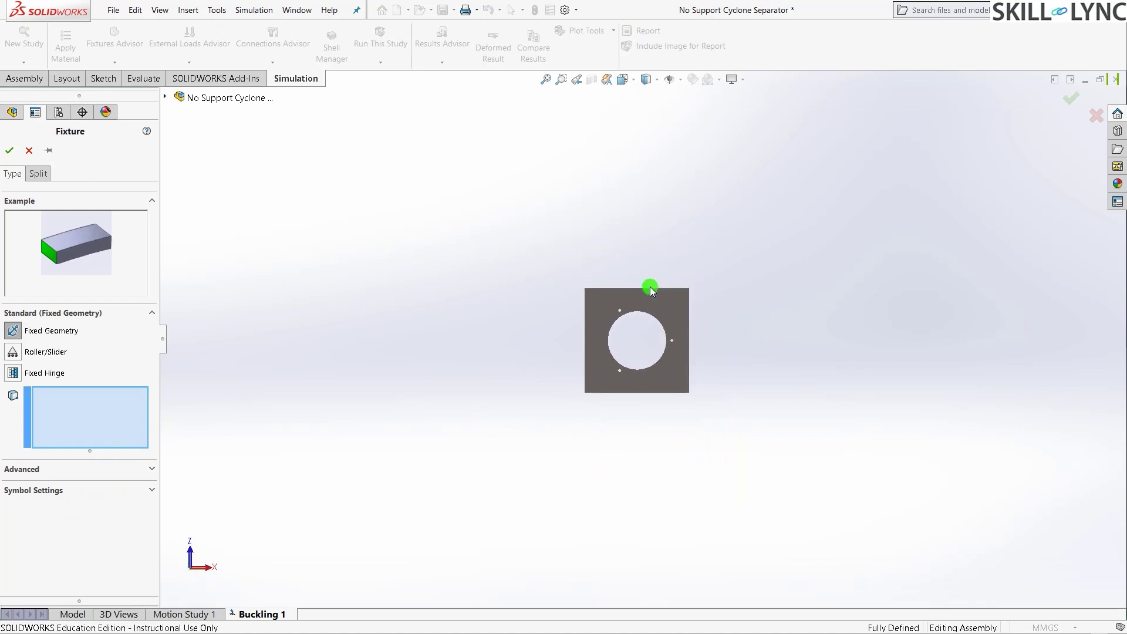
scroll(528, 312, down, 5)
middle_drag(521, 334, 531, 469)
middle_drag(526, 527, 624, 334)
scroll(638, 337, down, 5)
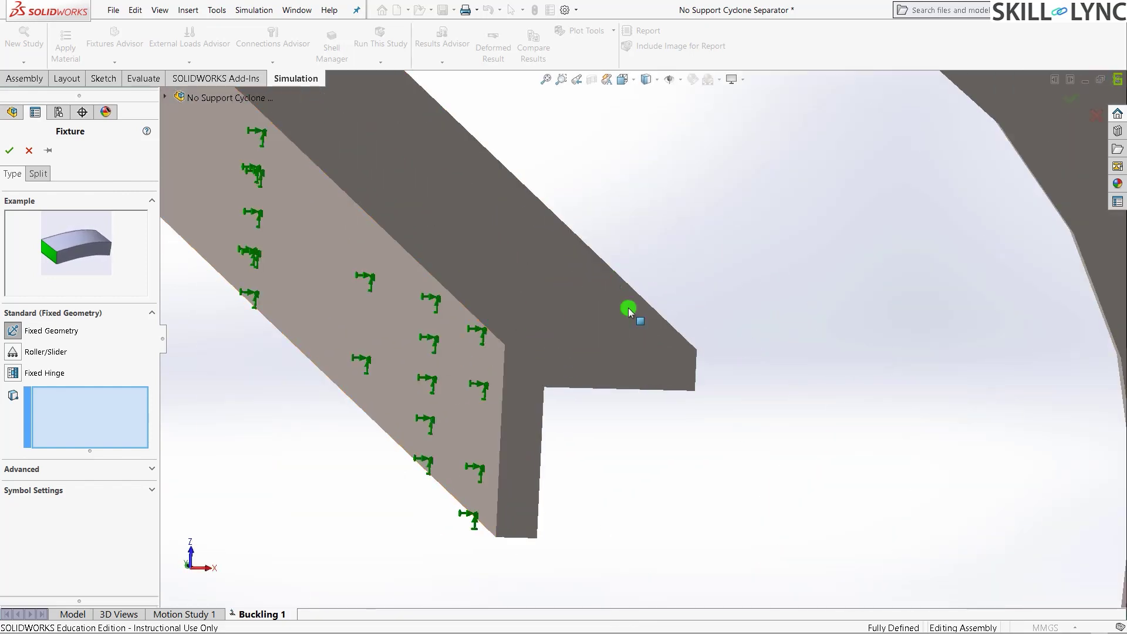
- Fix the L-shaped end faces of all four legs and confirm the fixture
click(620, 361)
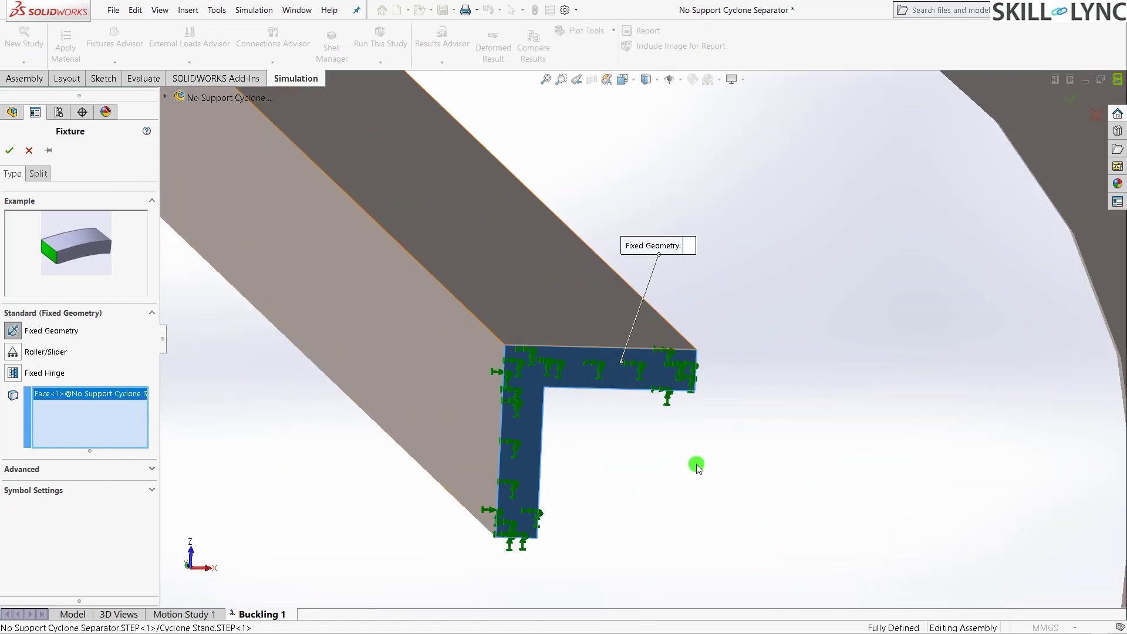
key(f)
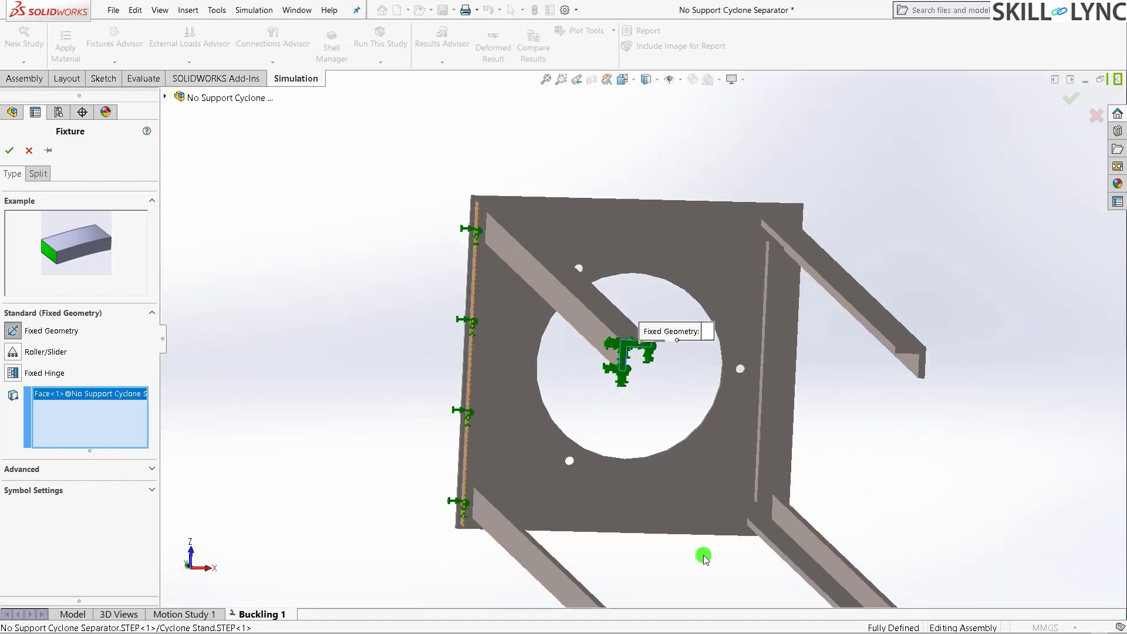
scroll(649, 432, up, 1)
scroll(657, 466, down, 6)
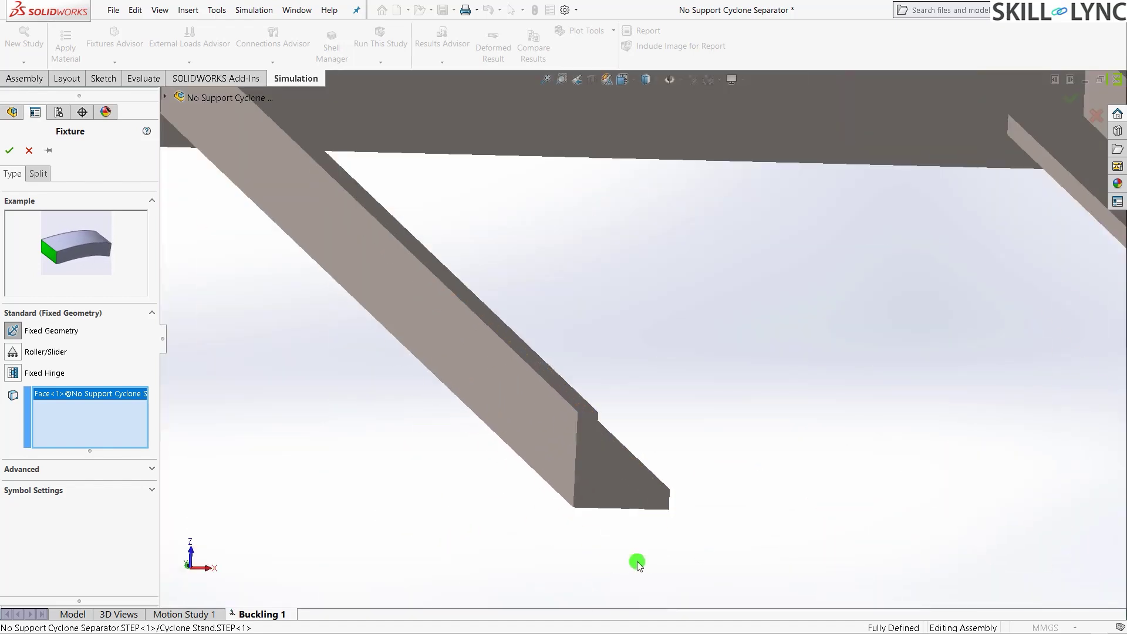
scroll(636, 564, down, 2)
click(552, 374)
scroll(547, 388, up, 2)
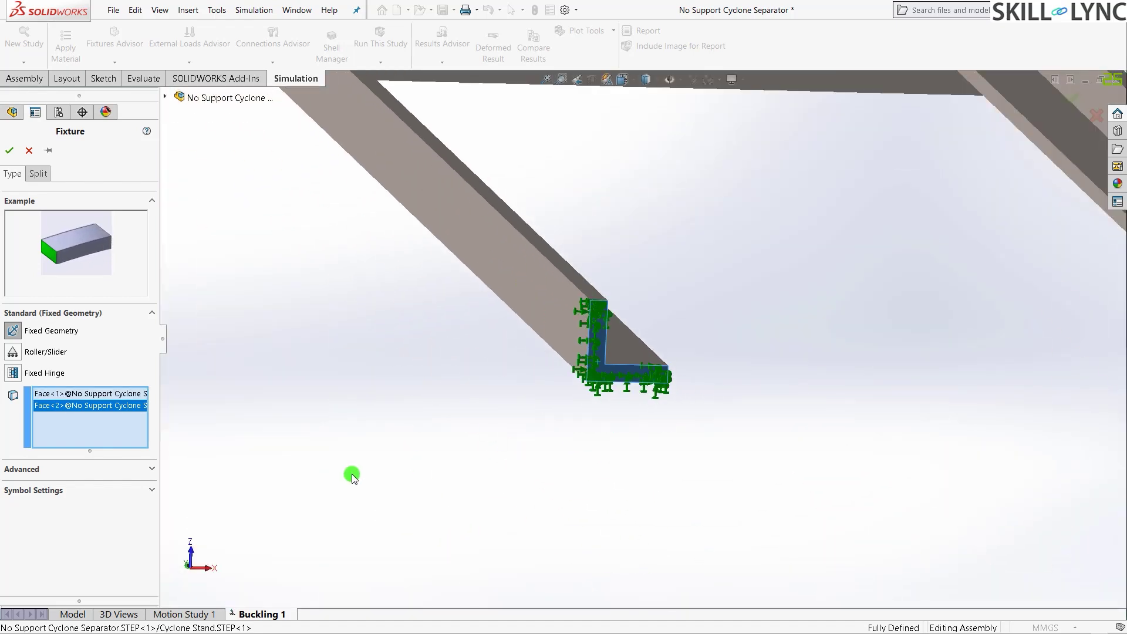
scroll(350, 474, up, 2)
scroll(976, 382, down, 4)
scroll(632, 468, down, 2)
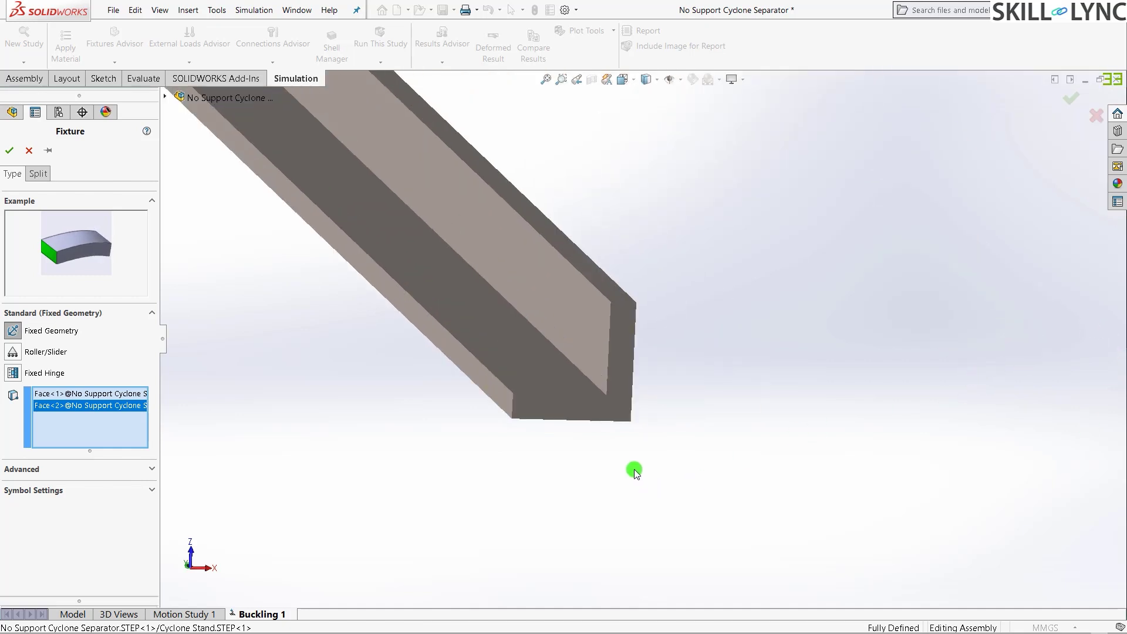
click(596, 414)
scroll(609, 493, up, 2)
scroll(646, 146, up, 1)
scroll(644, 146, down, 3)
scroll(644, 146, down, 3)
click(650, 531)
scroll(882, 371, up, 2)
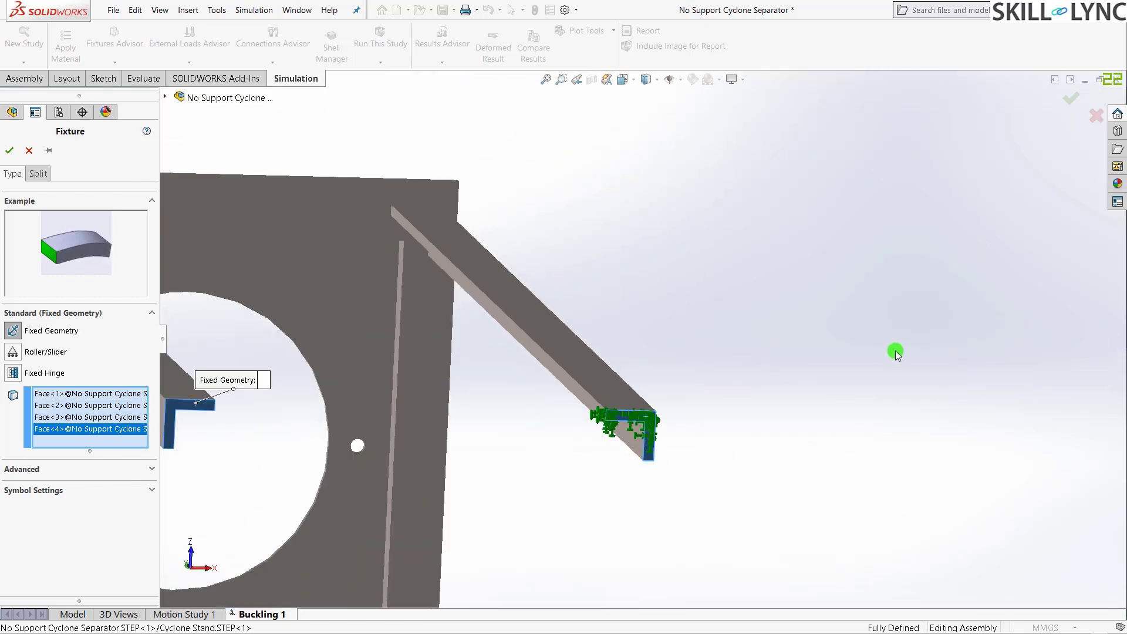
scroll(621, 503, up, 3)
scroll(621, 503, down, 2)
scroll(631, 305, up, 3)
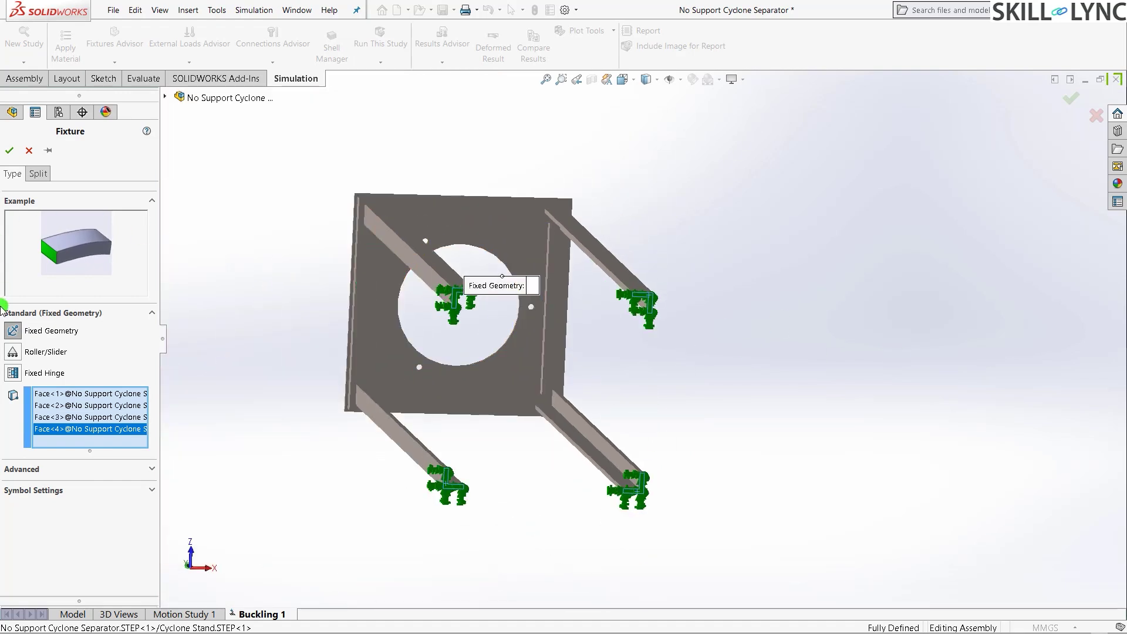
click(7, 151)
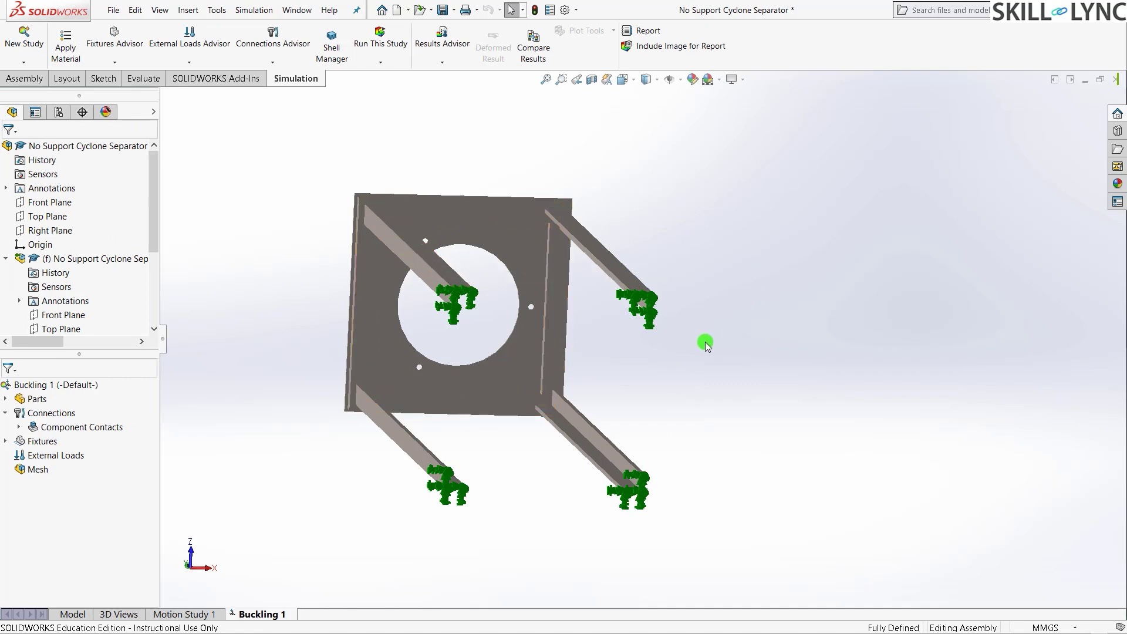
- Apply a 200000 N normal force to the stand's top plate face
key(ctrl+7)
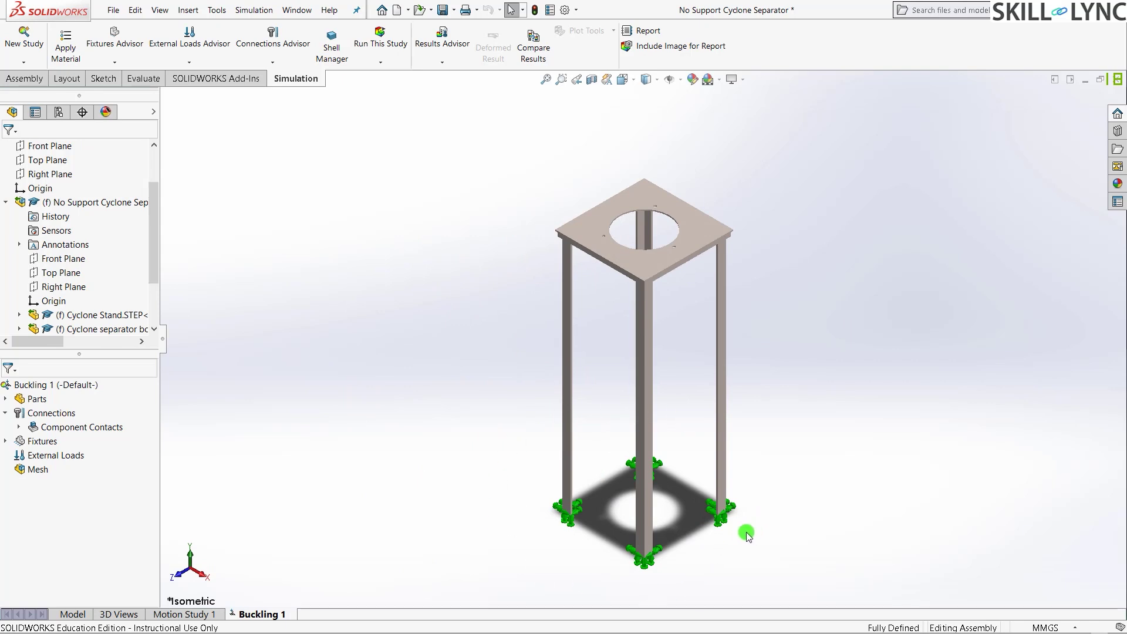
middle_drag(745, 534, 769, 524)
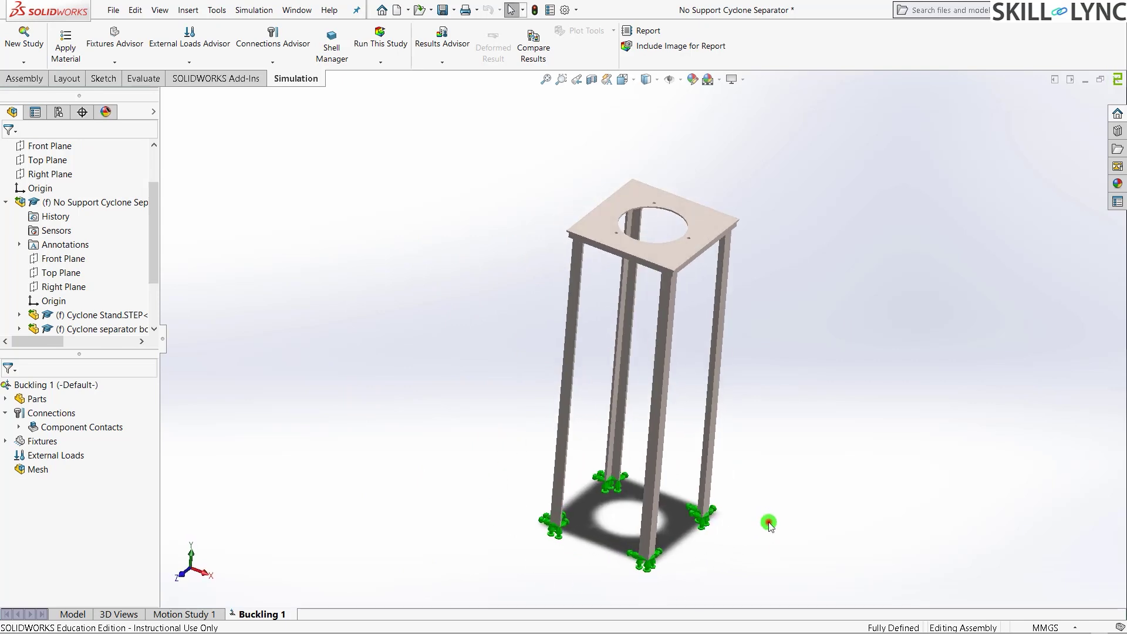
right_click(55, 455)
click(90, 189)
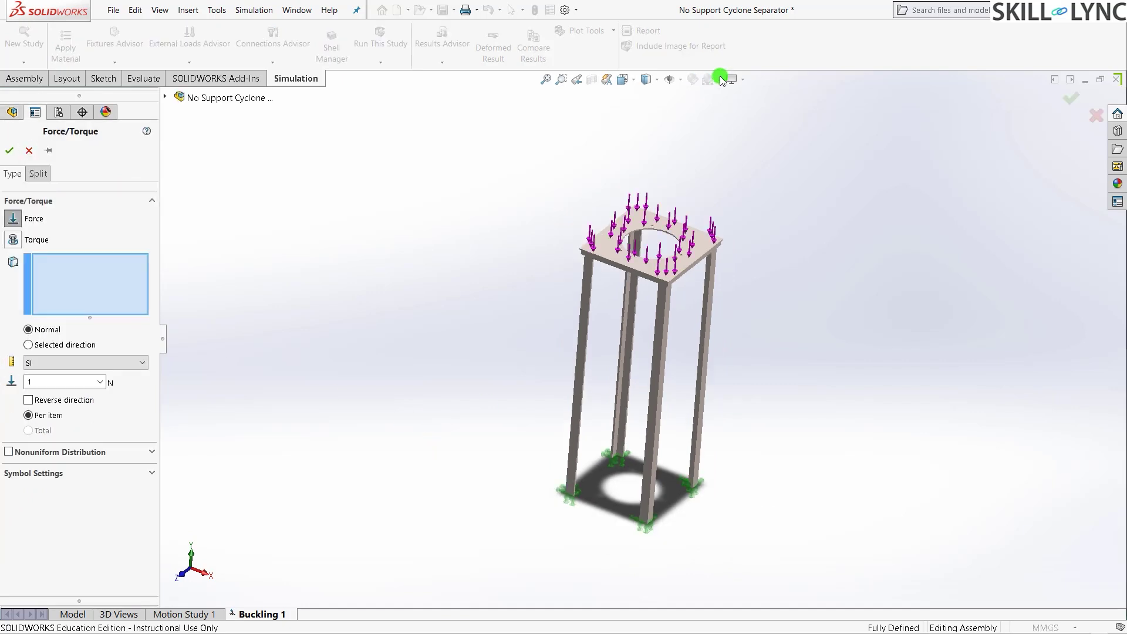
scroll(705, 167, up, 3)
click(523, 334)
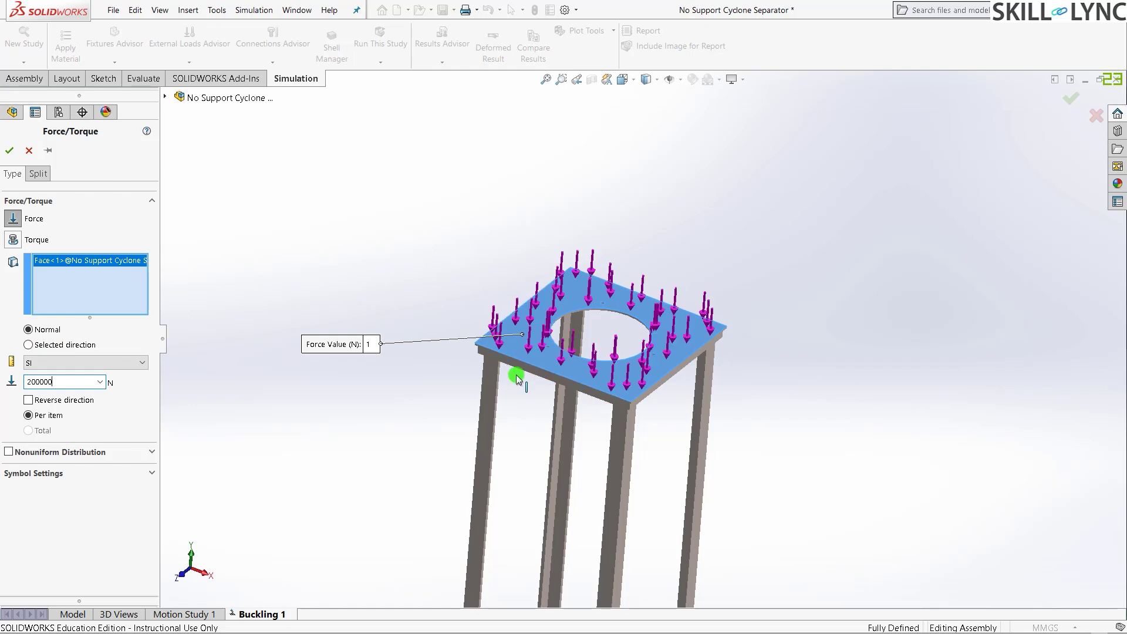
click(12, 154)
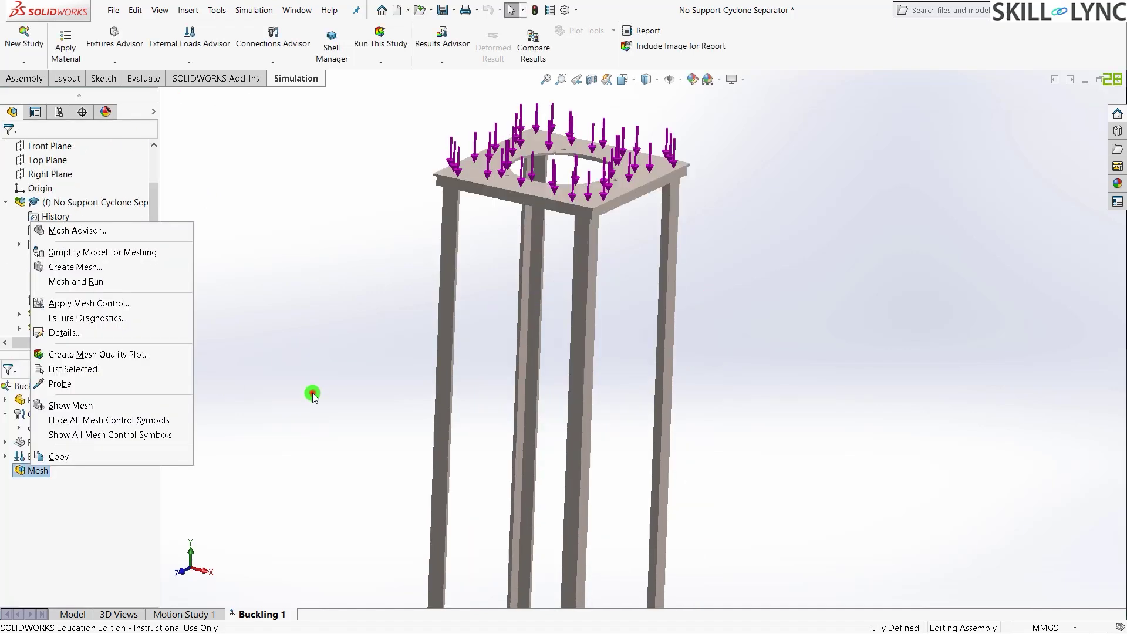
click(312, 392)
key(f)
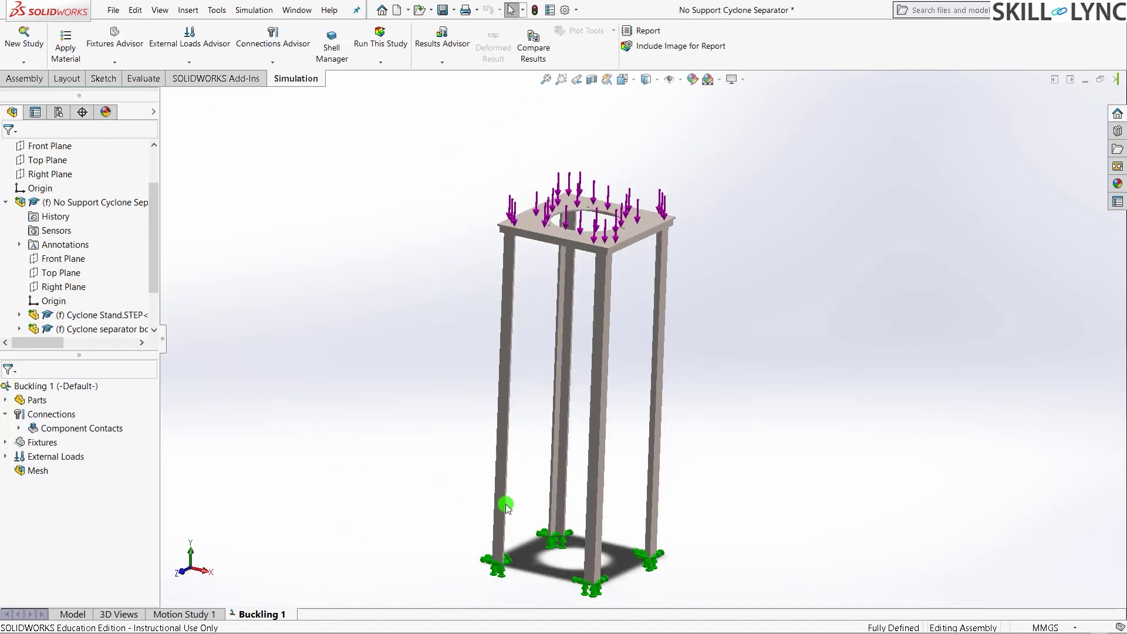
middle_drag(509, 499, 520, 457)
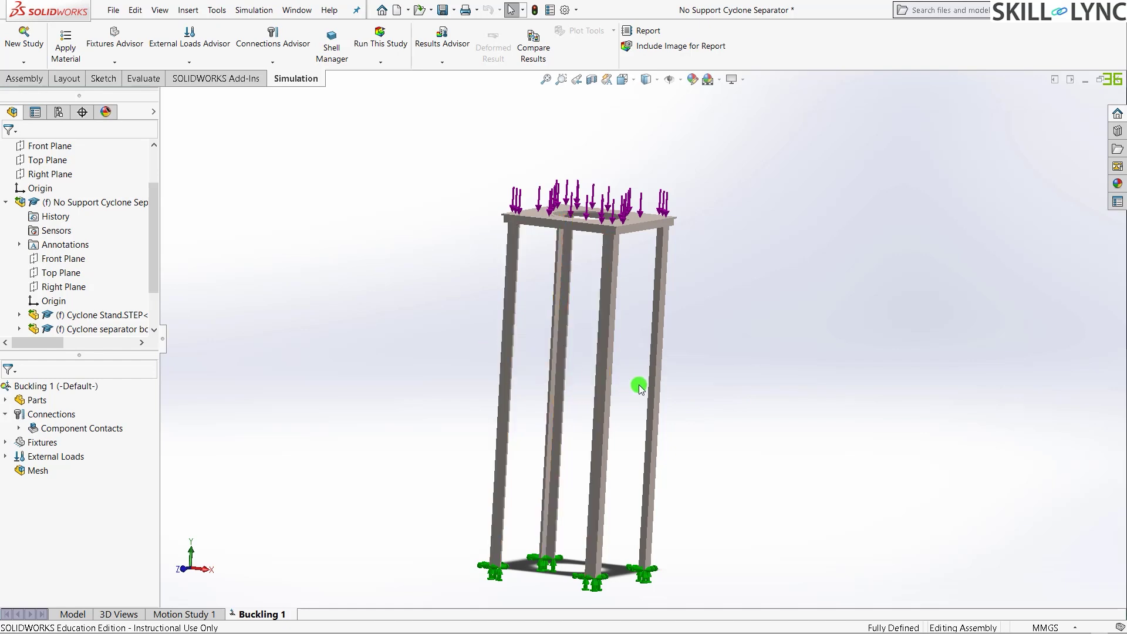
middle_drag(716, 287, 616, 147)
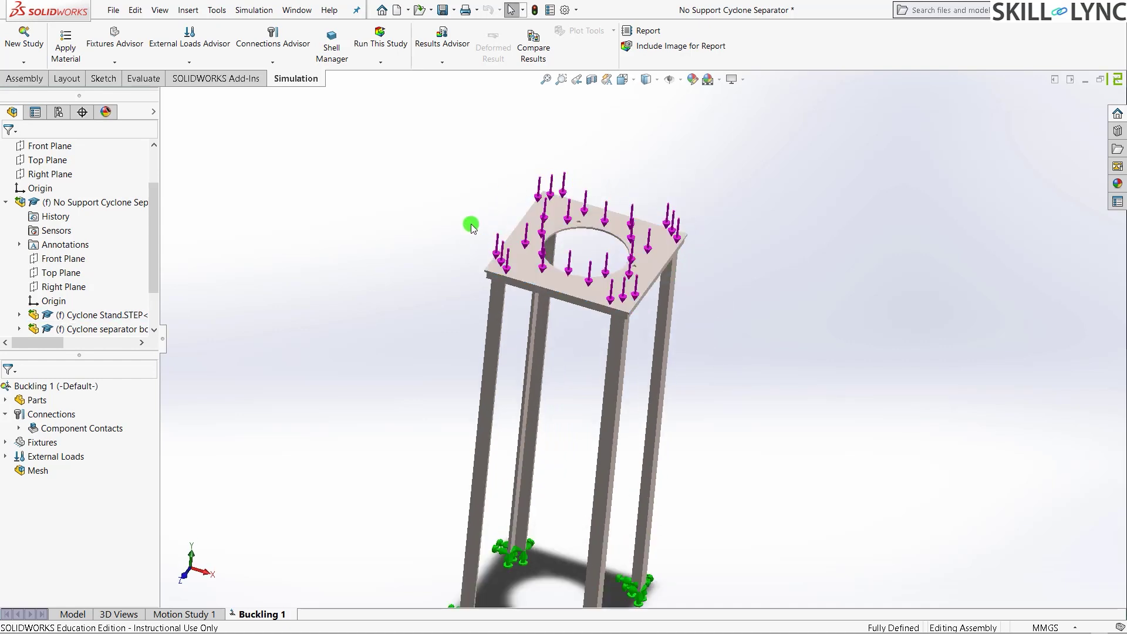
middle_drag(689, 373, 669, 282)
- Start a mesh control and select the first column faces, removing a stray edge
click(34, 471)
right_click(41, 473)
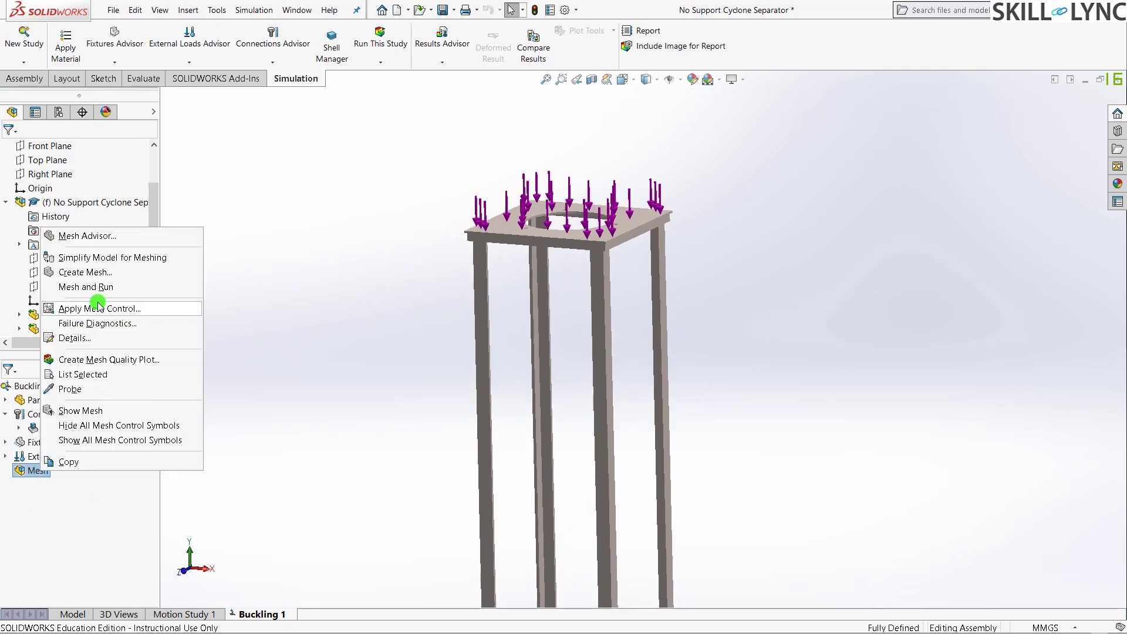
key(Escape)
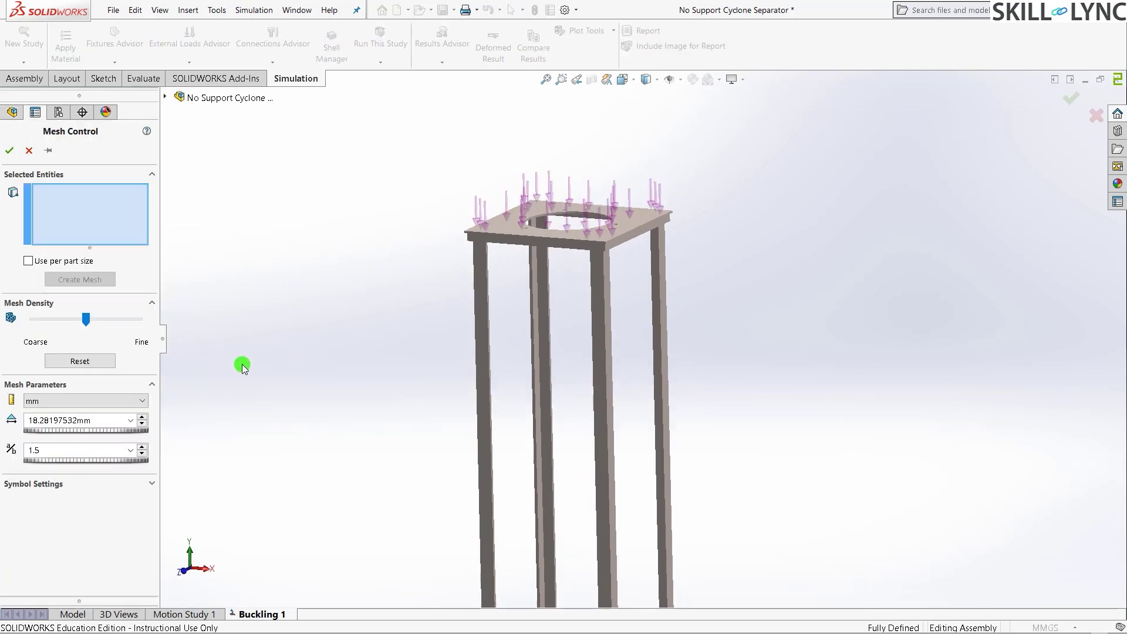
scroll(566, 322, down, 3)
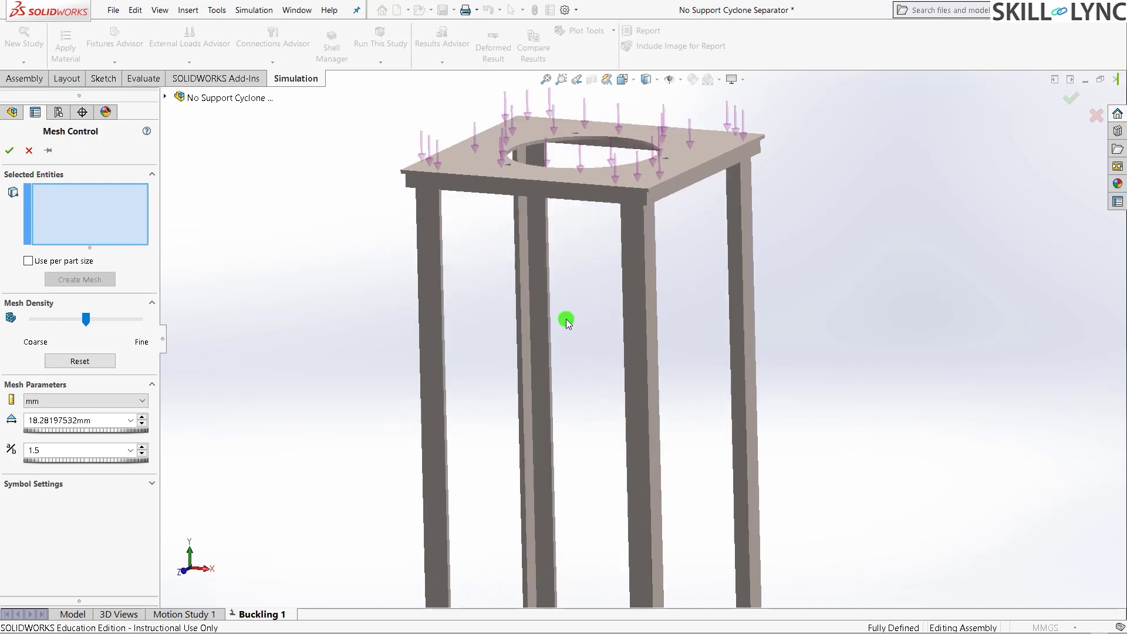
click(534, 382)
click(521, 373)
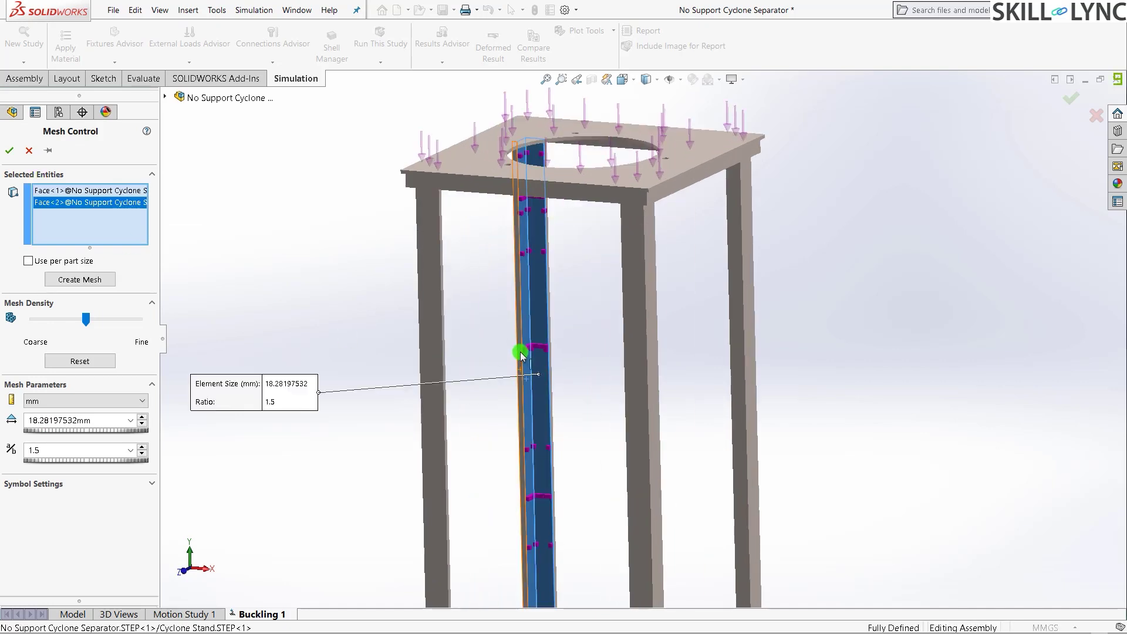
scroll(528, 373, down, 4)
click(597, 360)
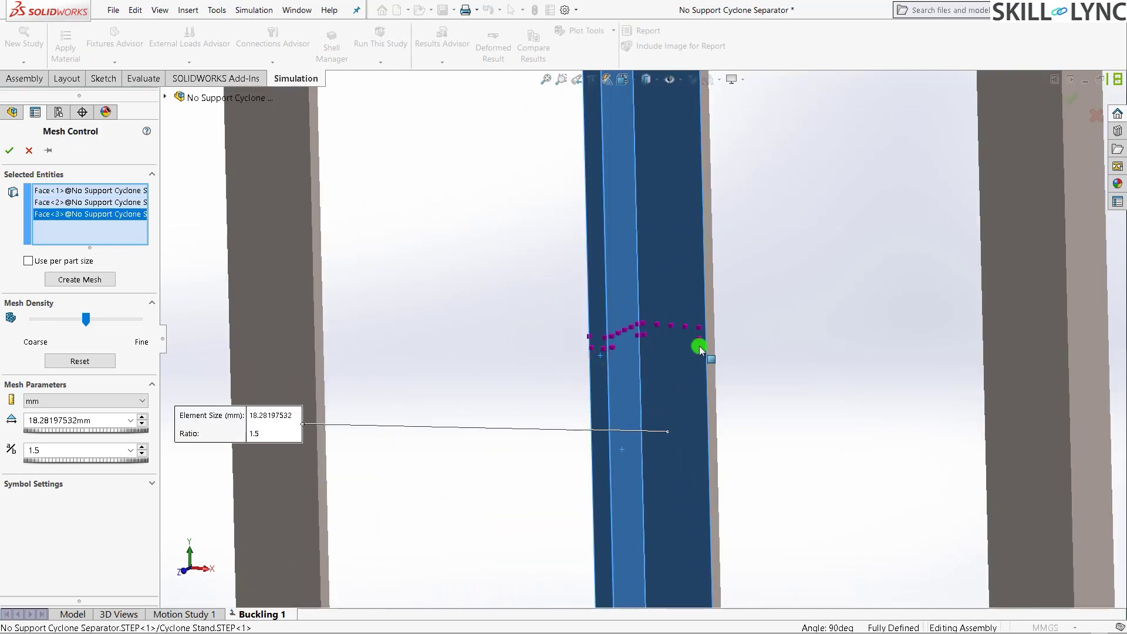
click(704, 347)
scroll(299, 388, up, 3)
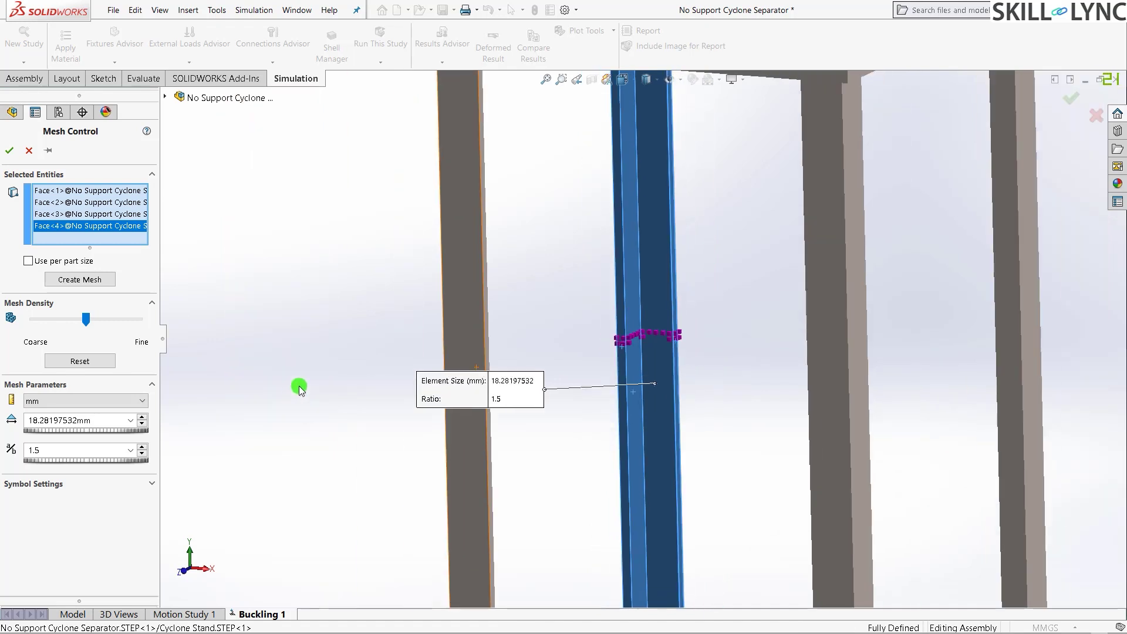
click(468, 287)
click(485, 291)
scroll(485, 291, down, 4)
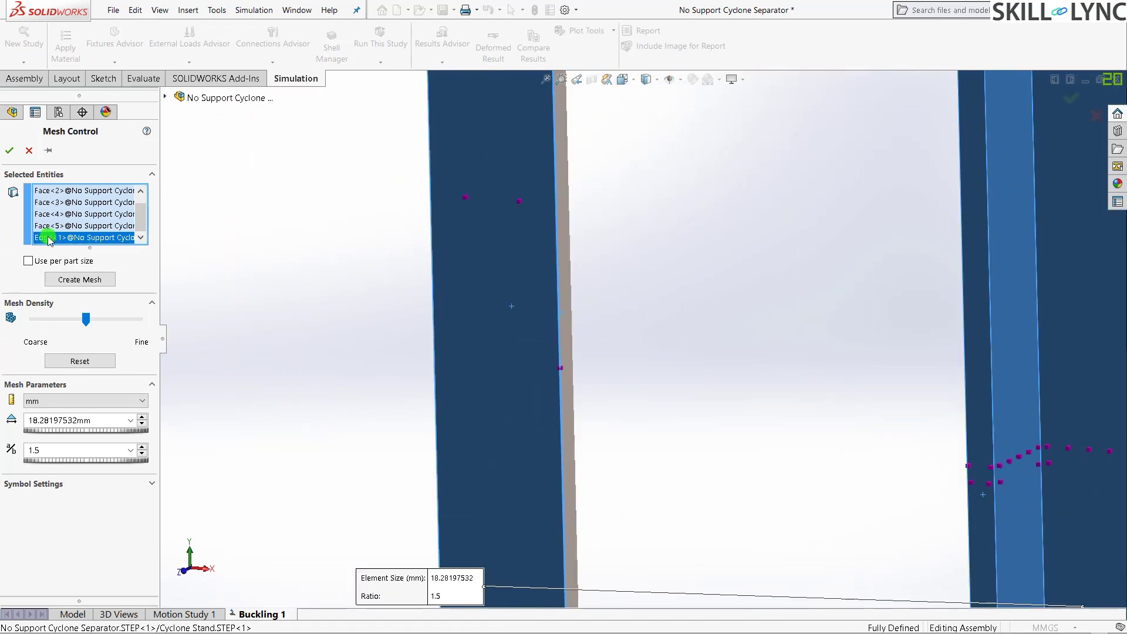
key(Delete)
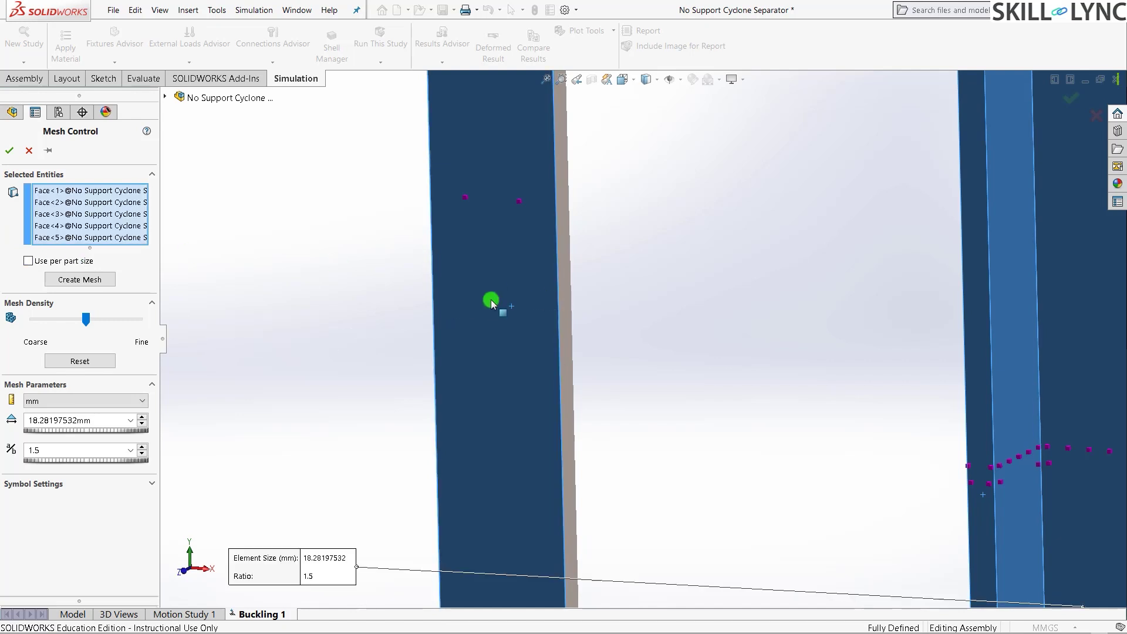
click(567, 296)
- Add further side and front faces of the right and middle columns
middle_drag(259, 352, 652, 334)
click(706, 329)
click(747, 352)
click(622, 350)
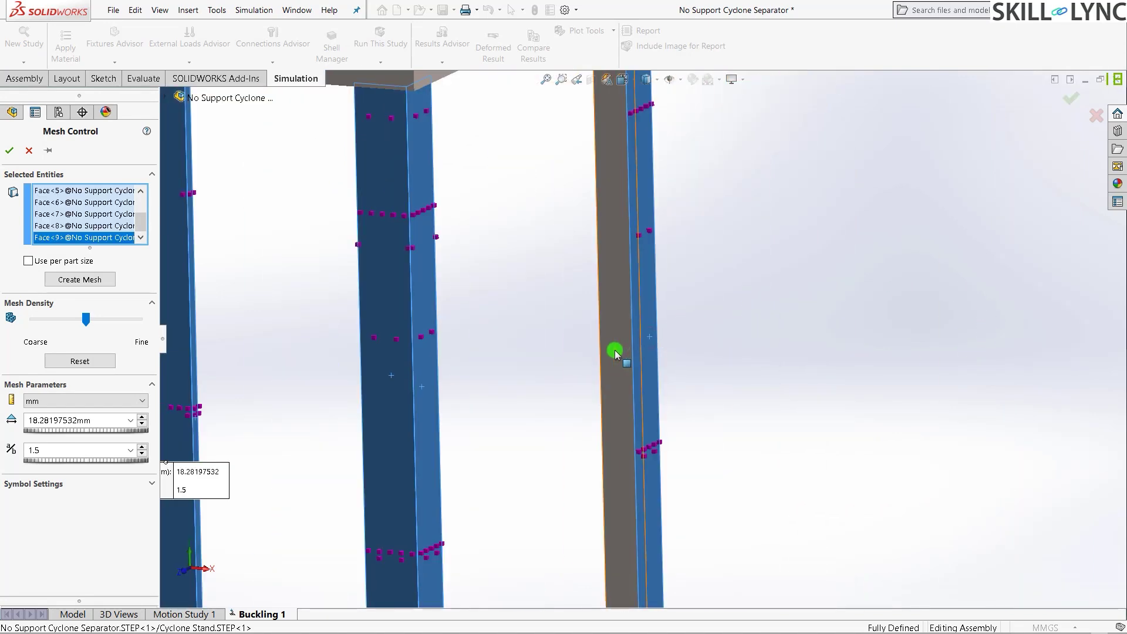
click(614, 351)
middle_drag(520, 410, 450, 382)
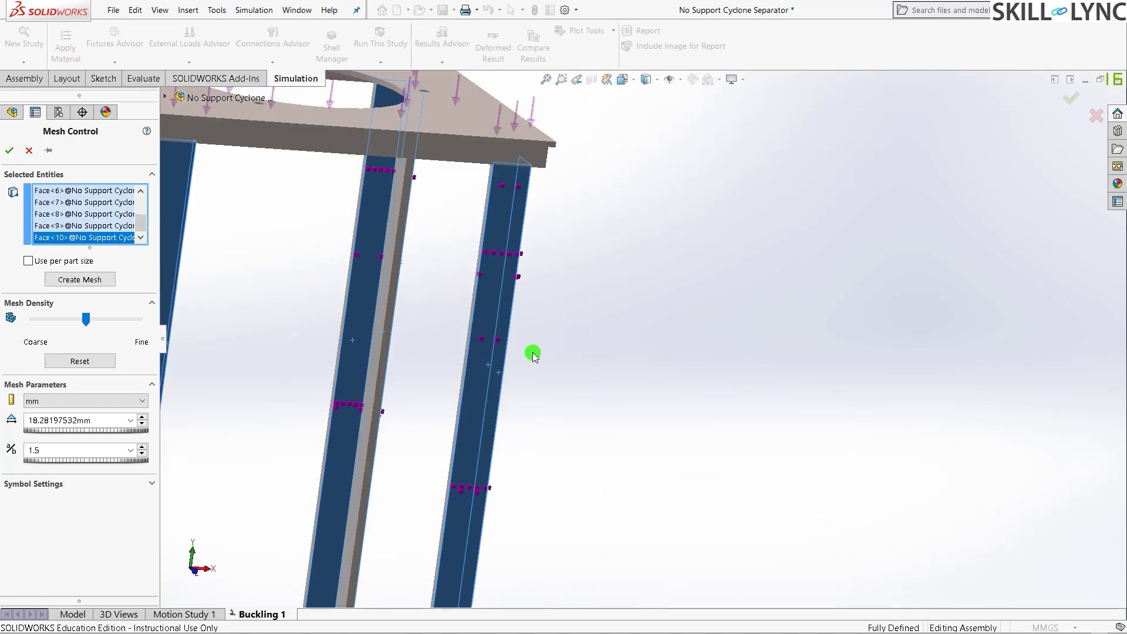
middle_drag(384, 463, 614, 315)
scroll(614, 315, up, 3)
scroll(337, 419, down, 5)
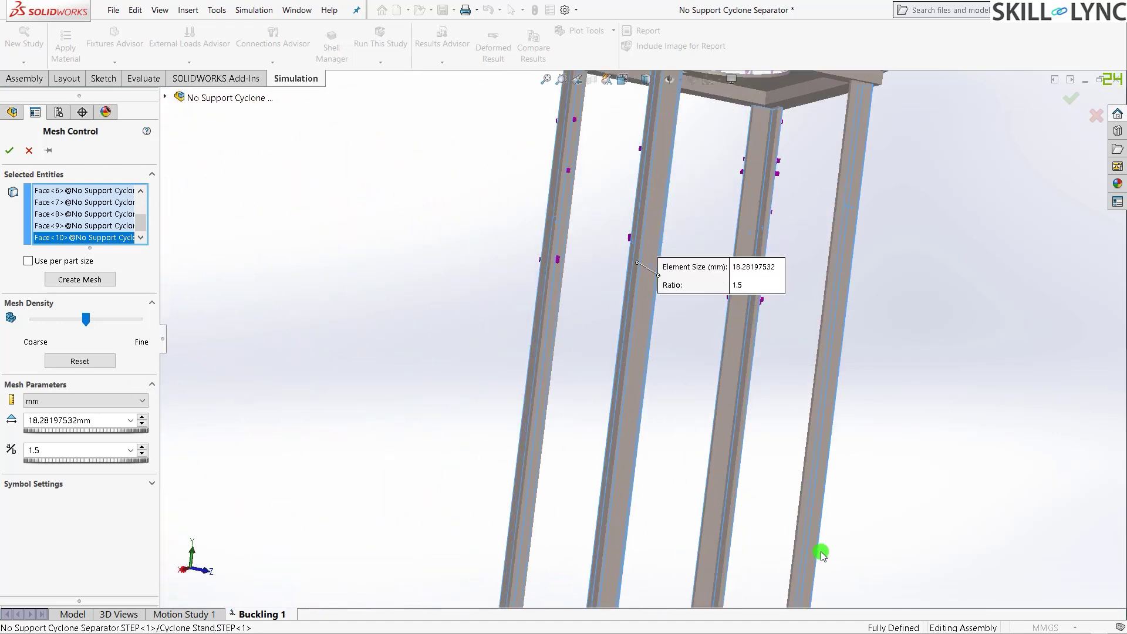
scroll(629, 386, up, 3)
click(634, 395)
scroll(634, 396, down, 4)
scroll(638, 399, down, 5)
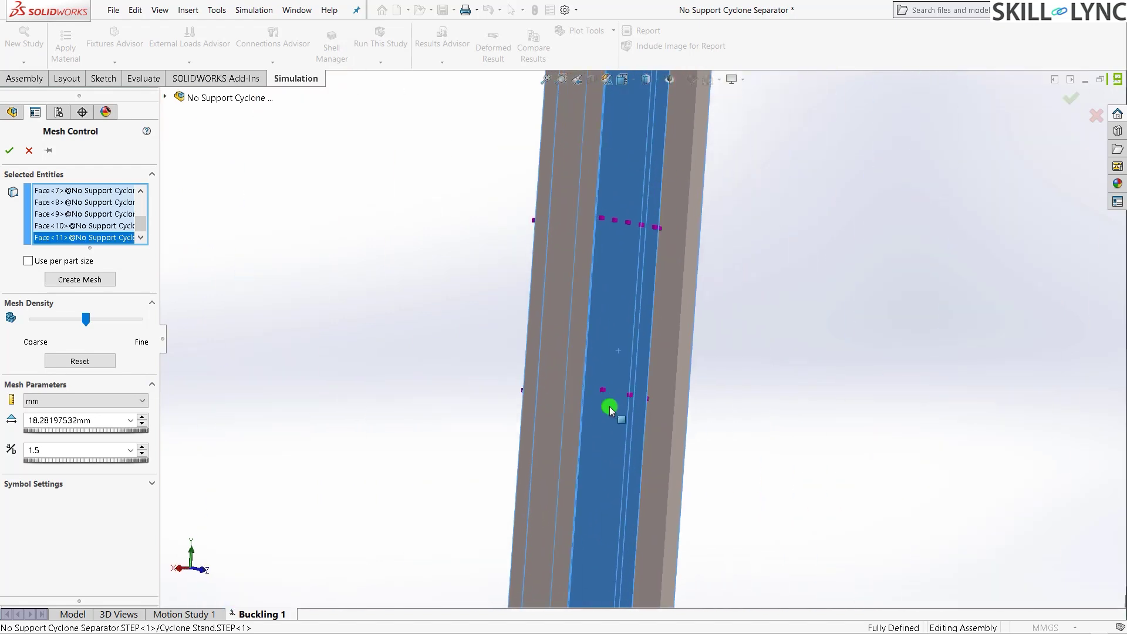
click(557, 390)
scroll(348, 418, up, 3)
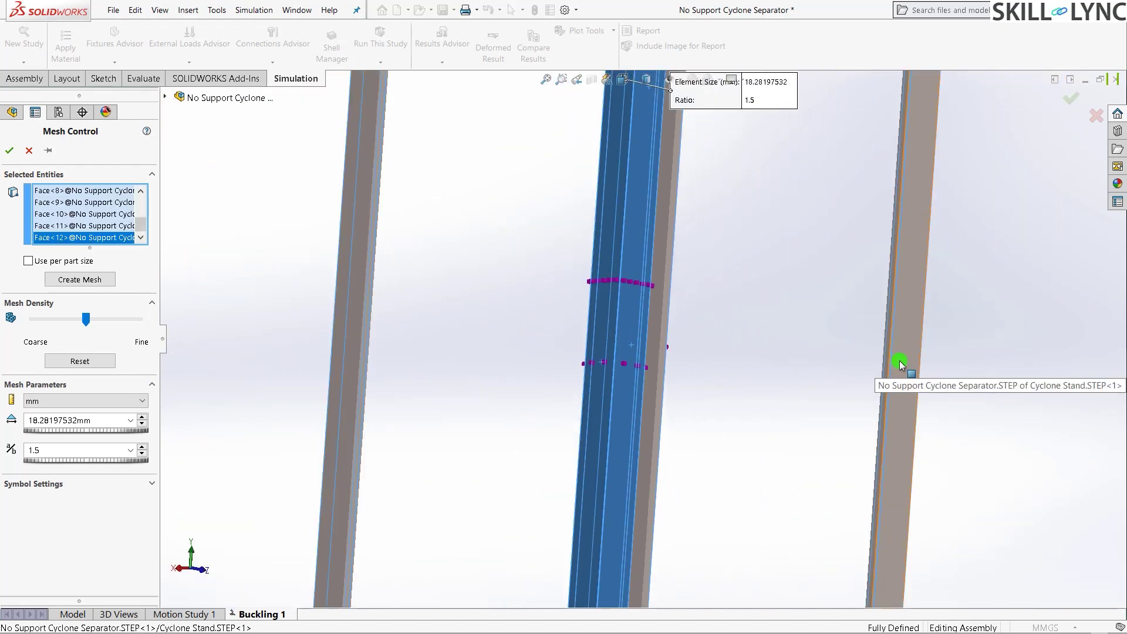
click(898, 360)
scroll(896, 390, up, 5)
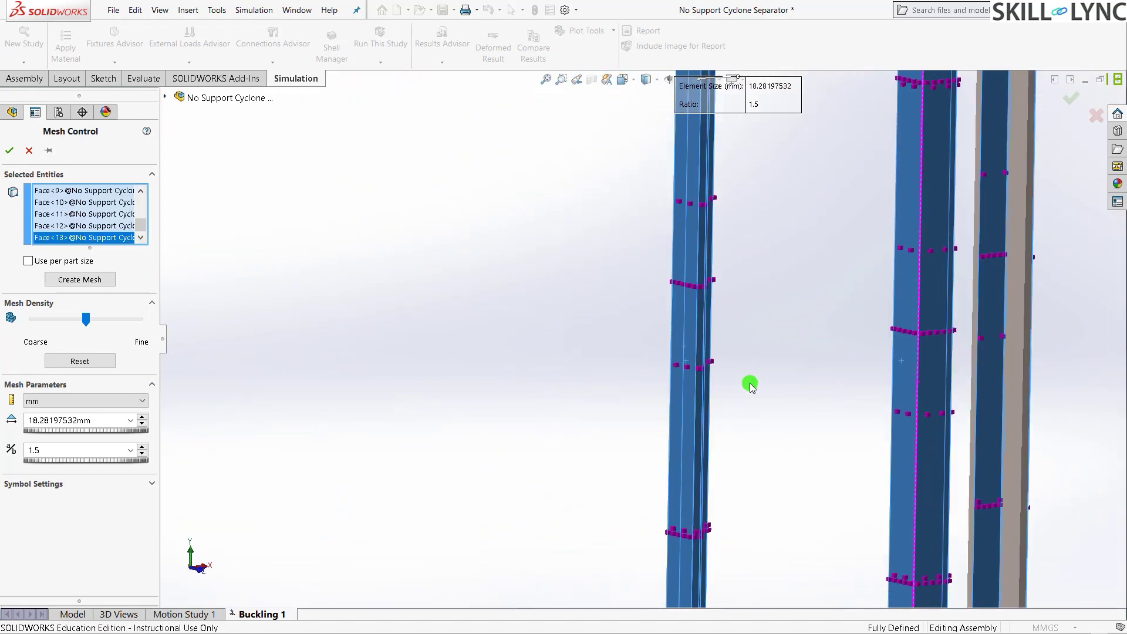
scroll(950, 315, down, 3)
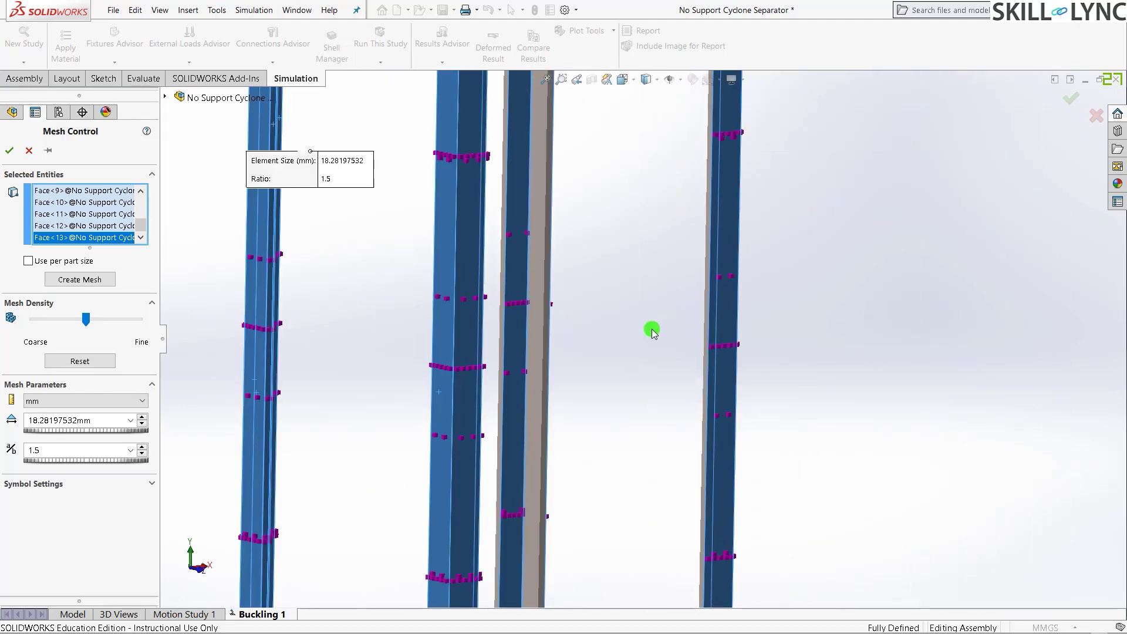
click(546, 324)
scroll(542, 352, down, 6)
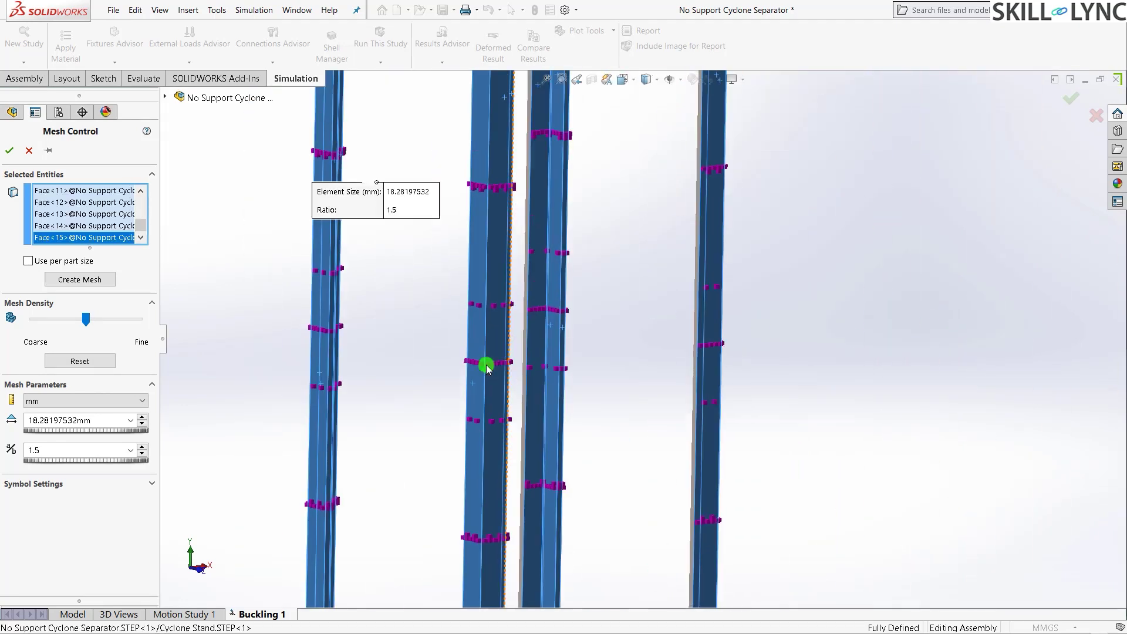
click(507, 339)
scroll(388, 380, up, 5)
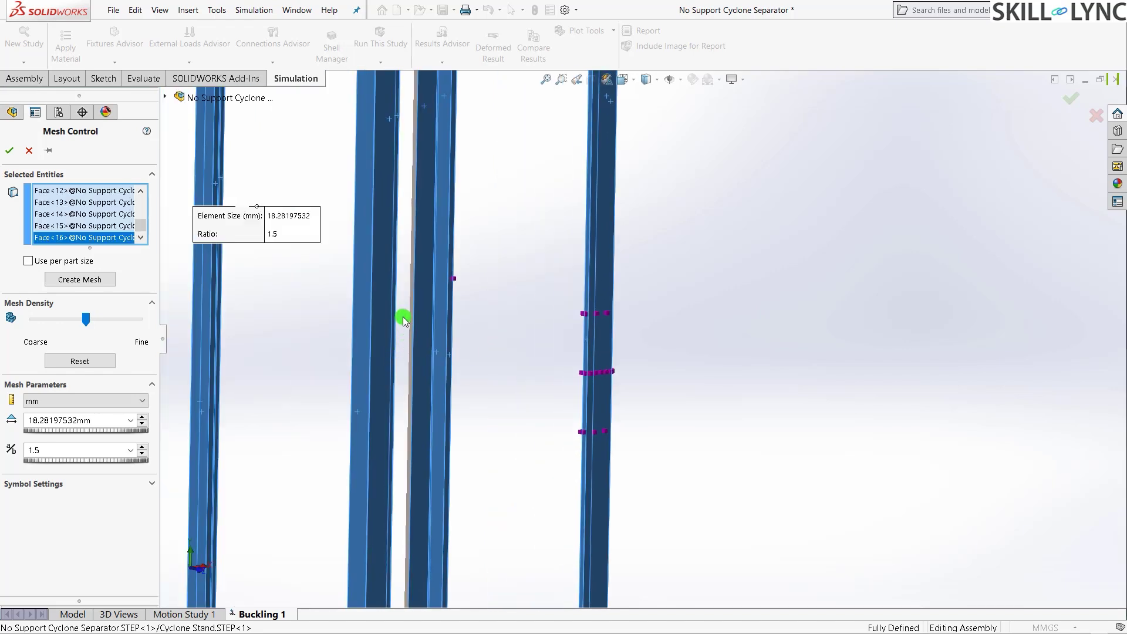
scroll(513, 322, down, 5)
click(565, 315)
scroll(574, 370, up, 6)
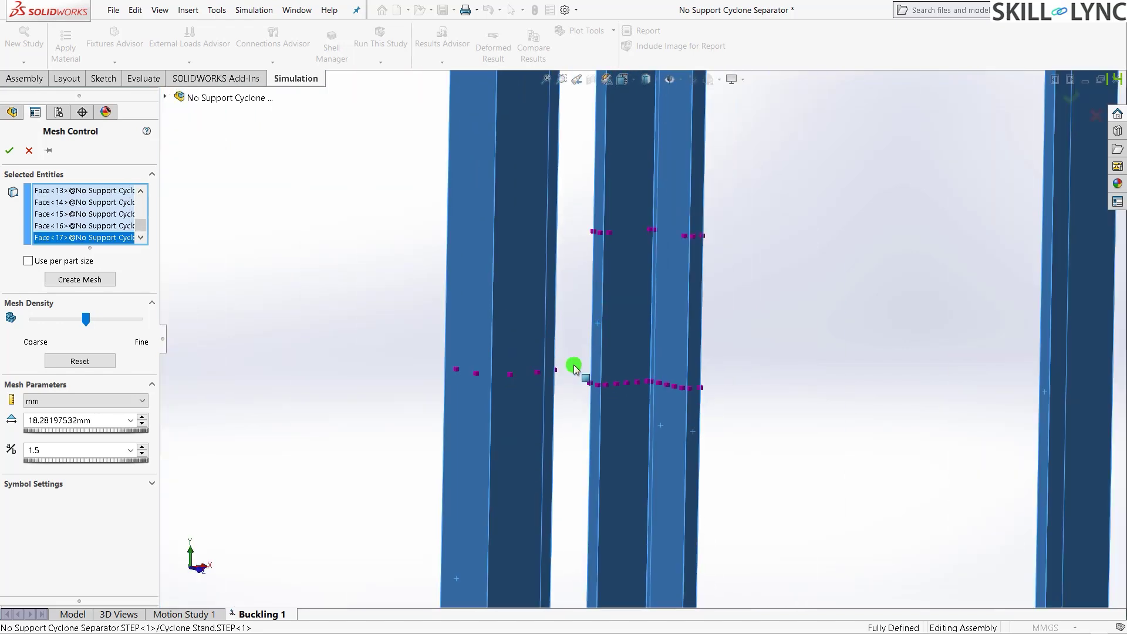
- Add the last column faces through Face<24>, then view the whole stand and column bases
middle_drag(460, 357, 344, 308)
click(352, 306)
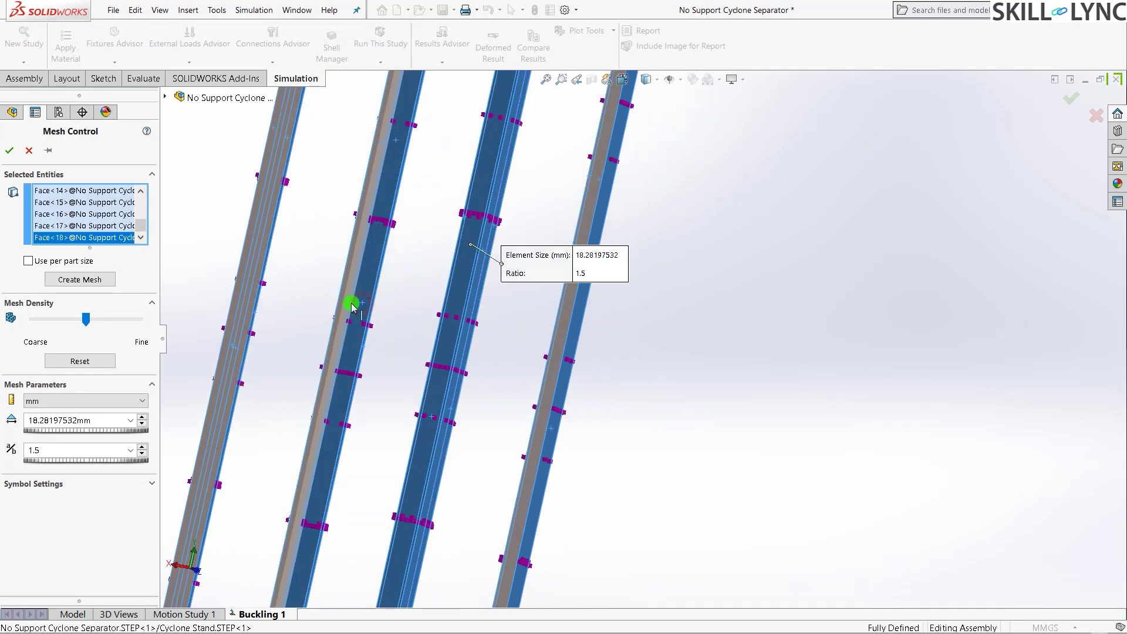
click(323, 280)
scroll(410, 289, down, 5)
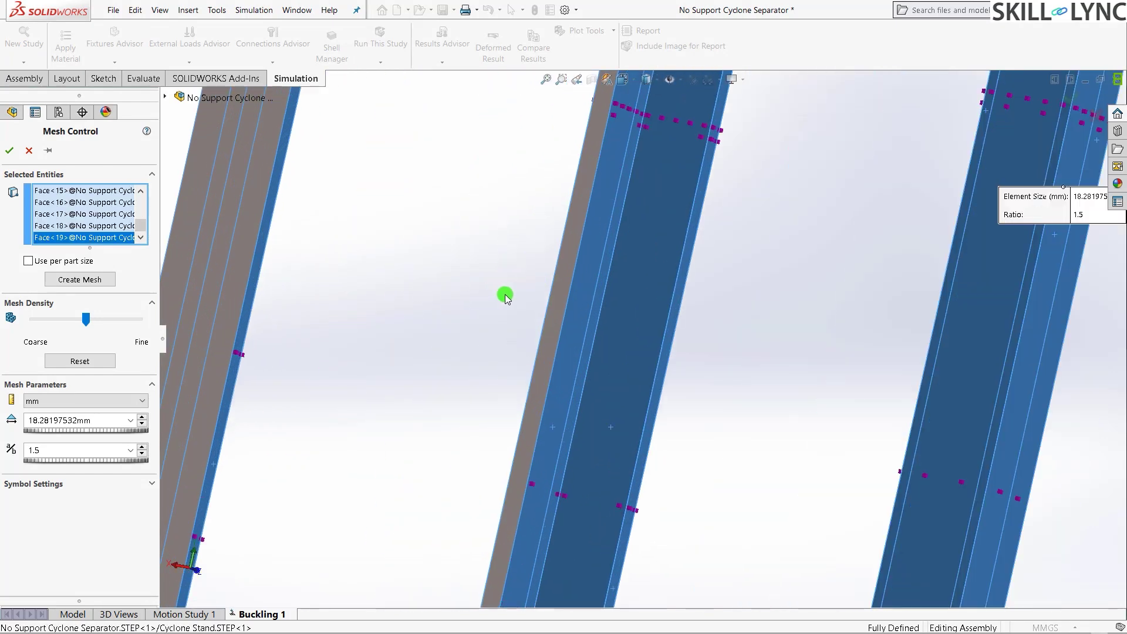
click(603, 315)
scroll(604, 316, up, 5)
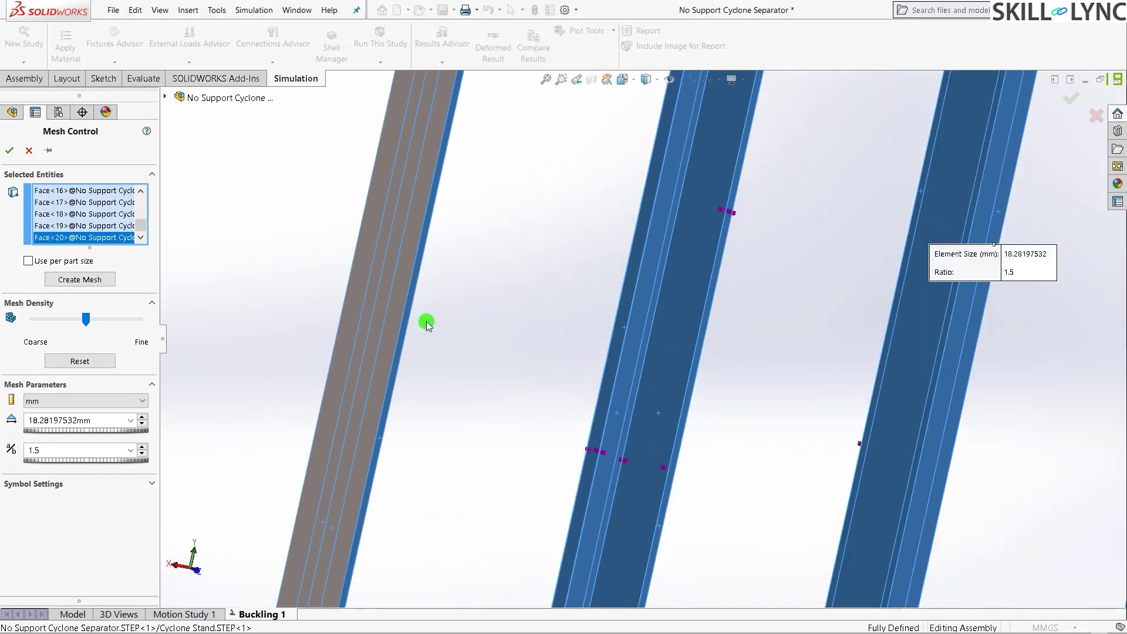
click(393, 328)
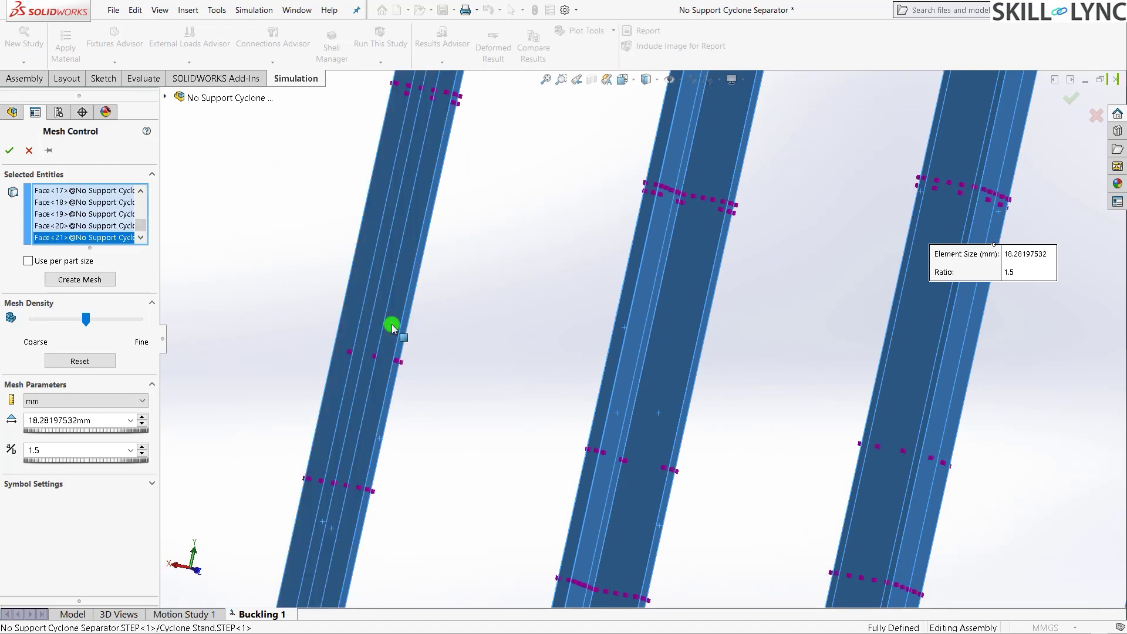
scroll(394, 327, up, 3)
click(967, 327)
scroll(703, 340, up, 5)
scroll(865, 306, down, 4)
scroll(865, 305, down, 2)
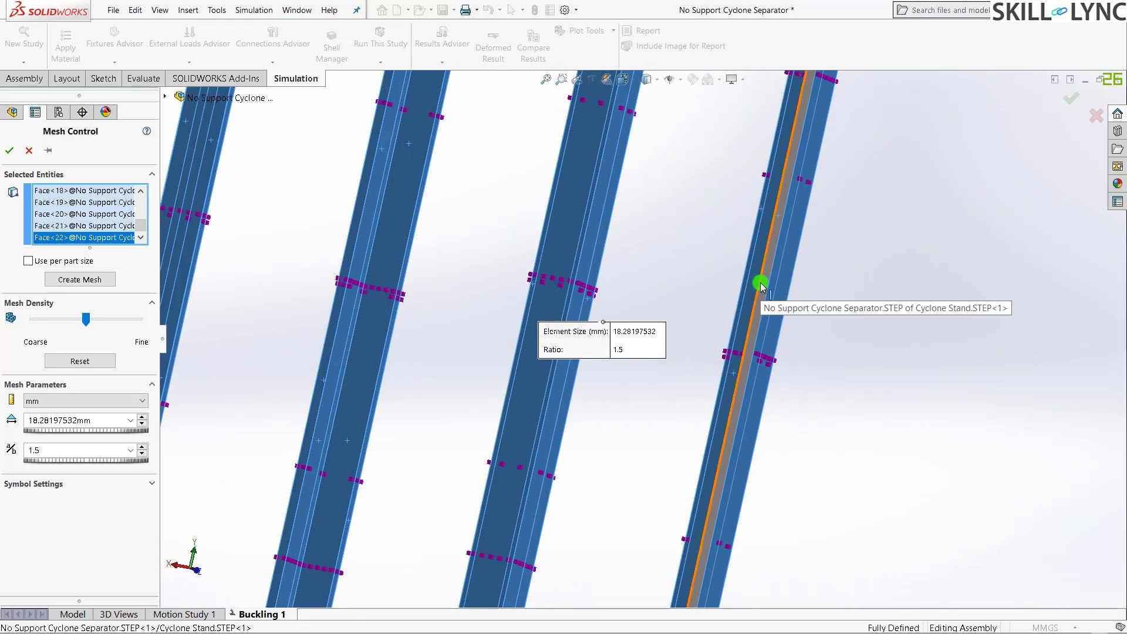
click(761, 279)
scroll(759, 304, up, 4)
middle_drag(616, 333, 664, 370)
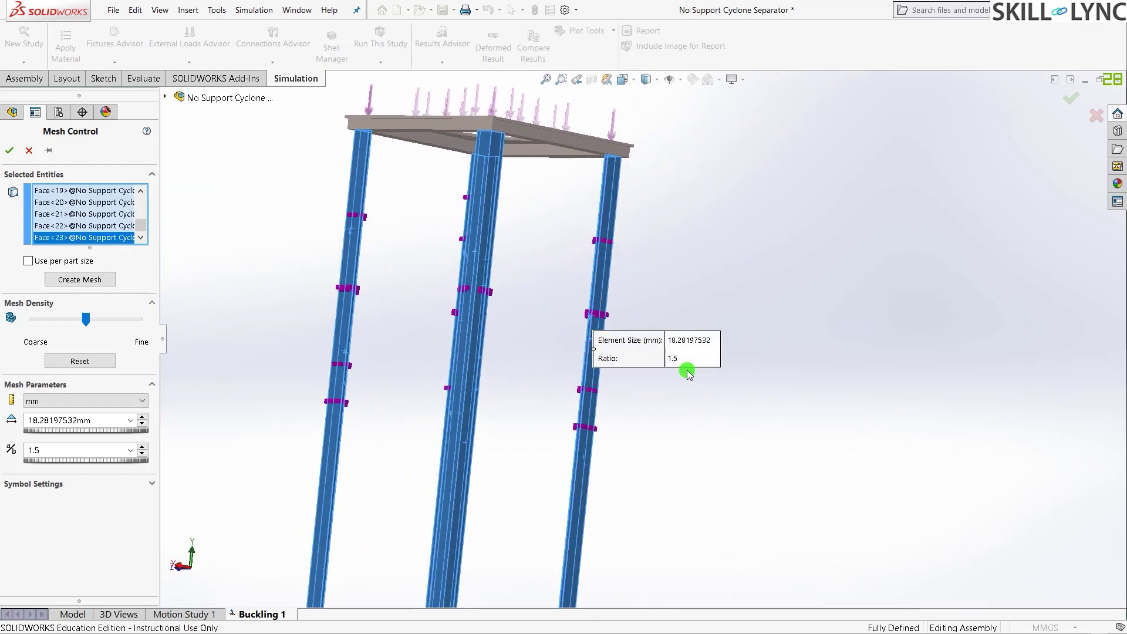
middle_drag(705, 456, 526, 300)
scroll(526, 300, down, 5)
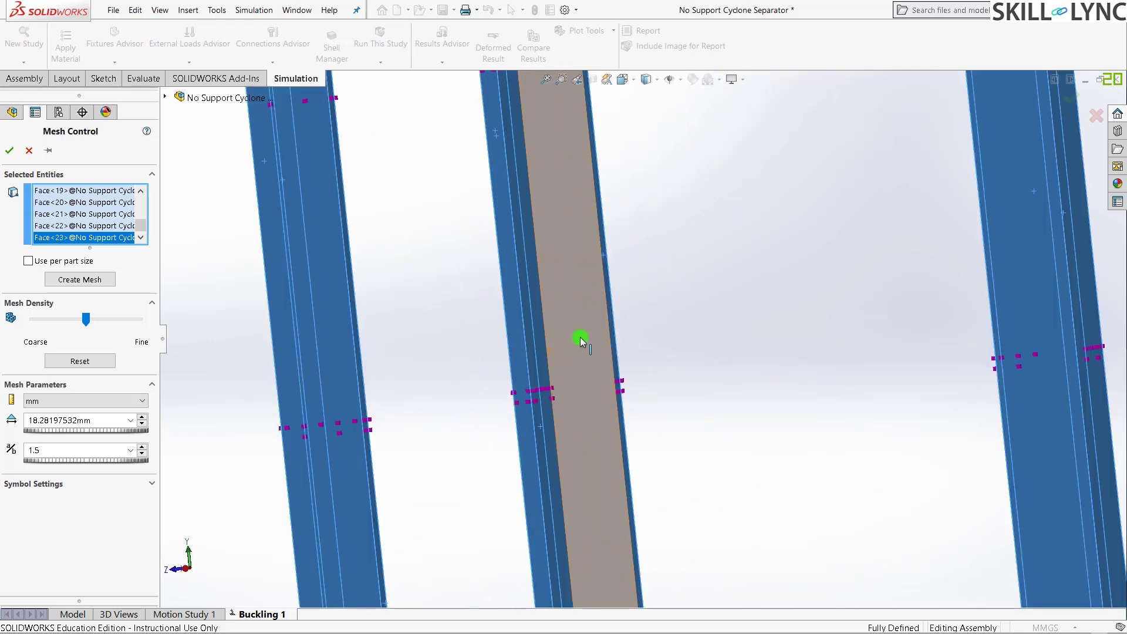
click(576, 339)
scroll(516, 368, up, 3)
scroll(648, 338, up, 3)
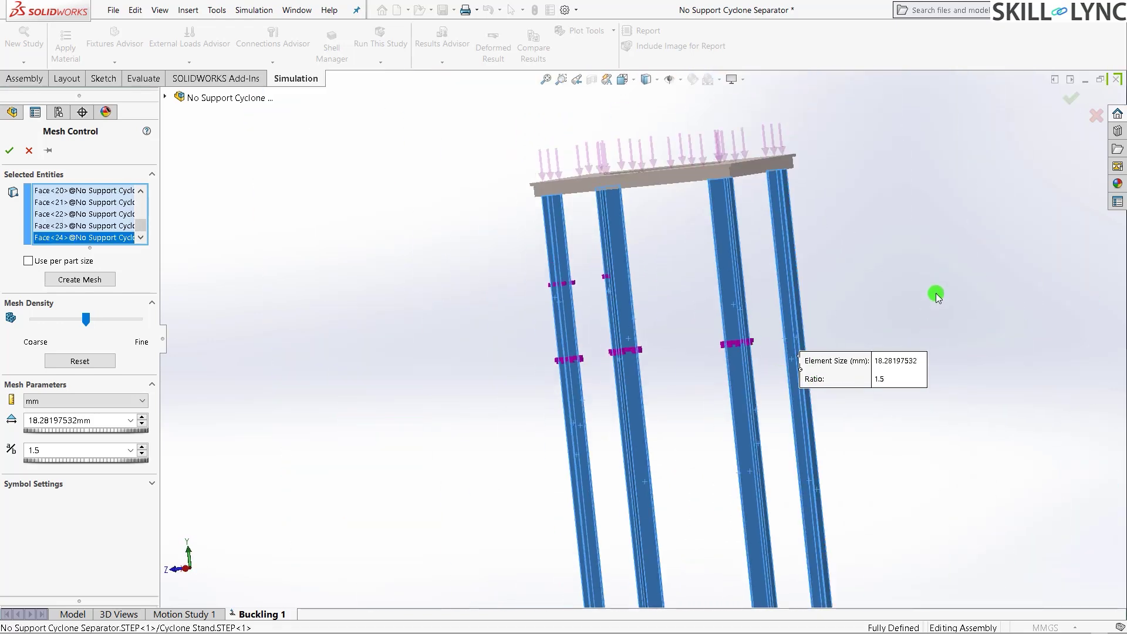
middle_drag(936, 296, 540, 266)
middle_drag(527, 107, 537, 399)
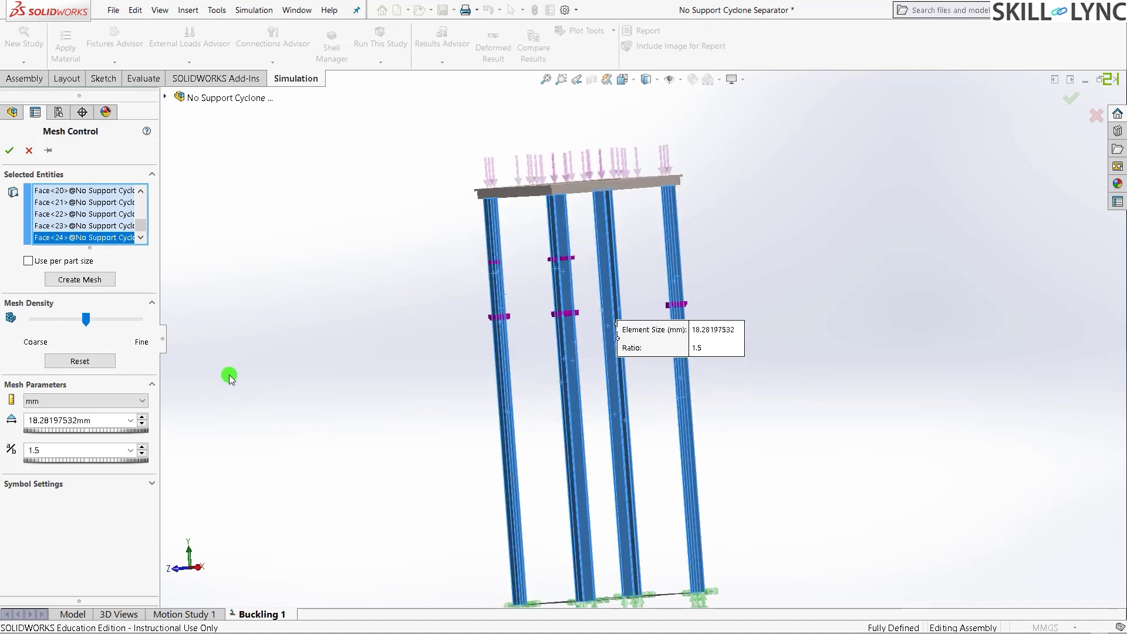
- Set the mesh control element size to 9 mm and apply it to the column faces
double_click(40, 422)
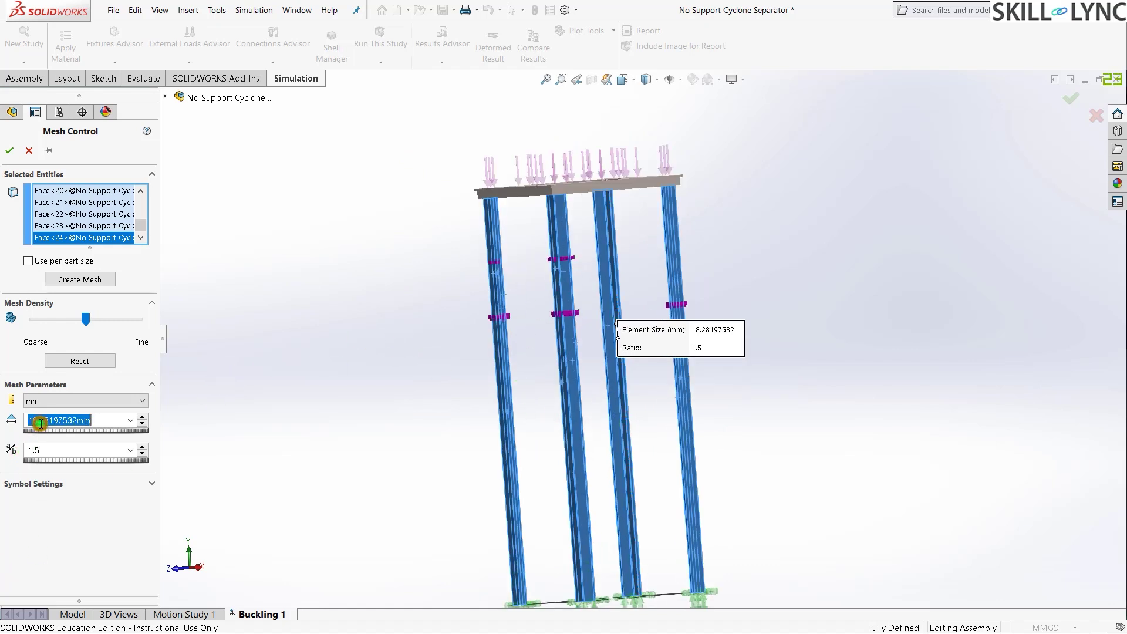
text(6)
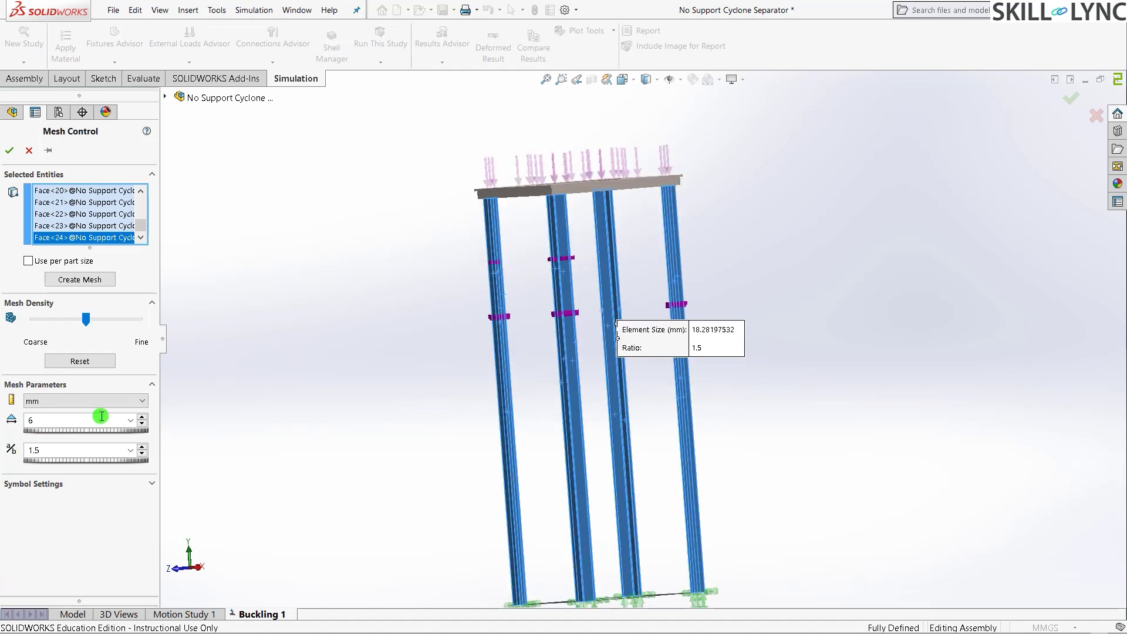
key(Return)
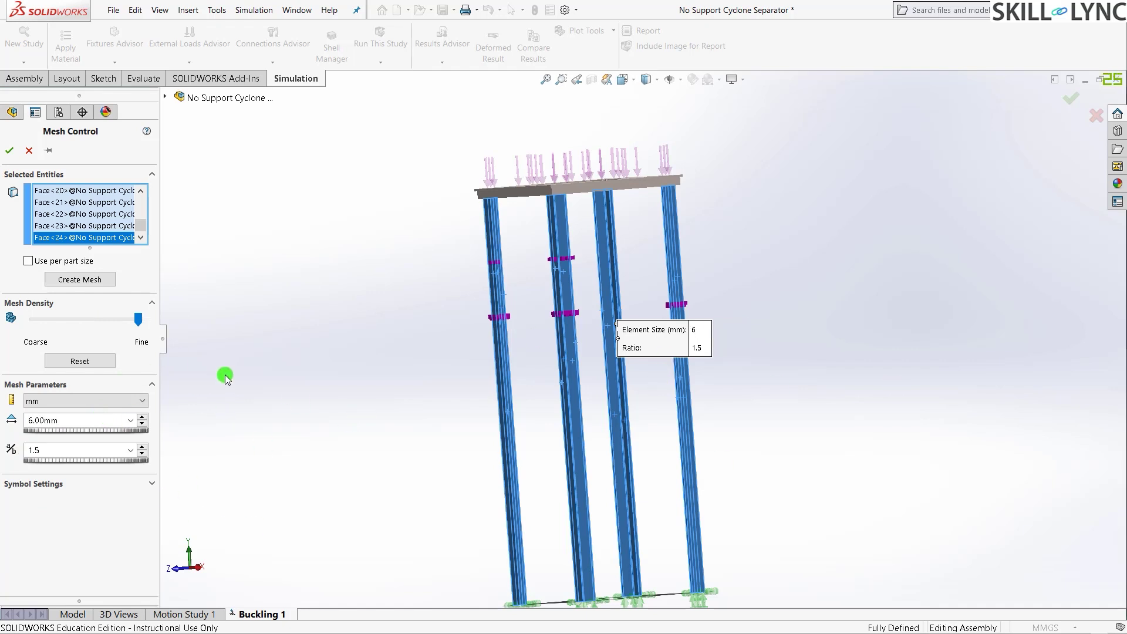
double_click(37, 423)
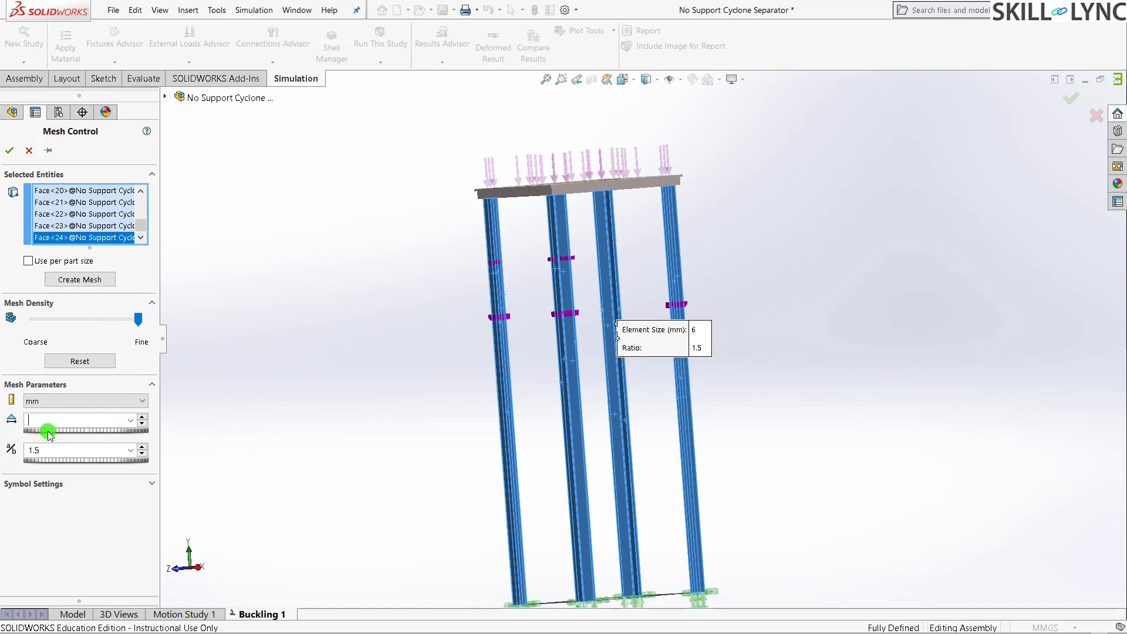
key(Return)
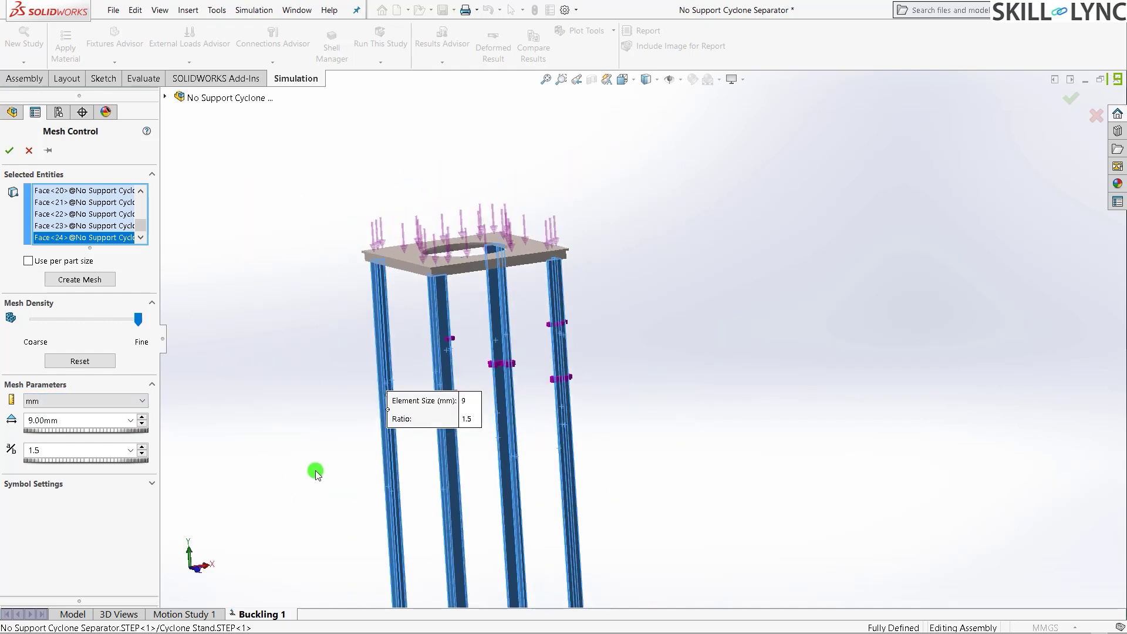
scroll(233, 437, down, 2)
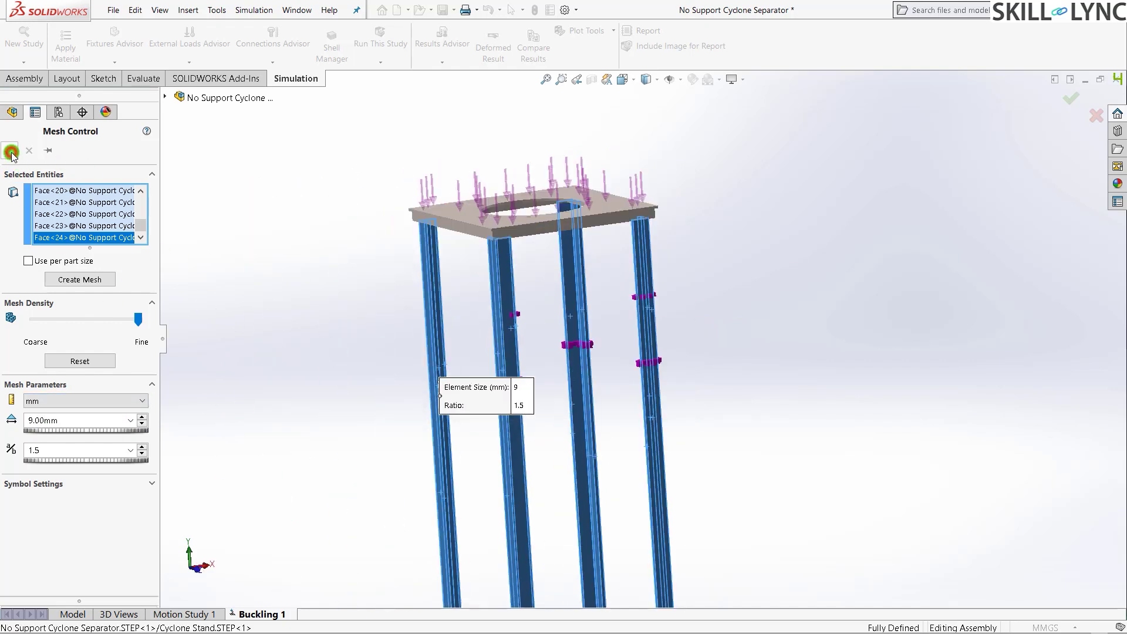
click(12, 152)
click(323, 356)
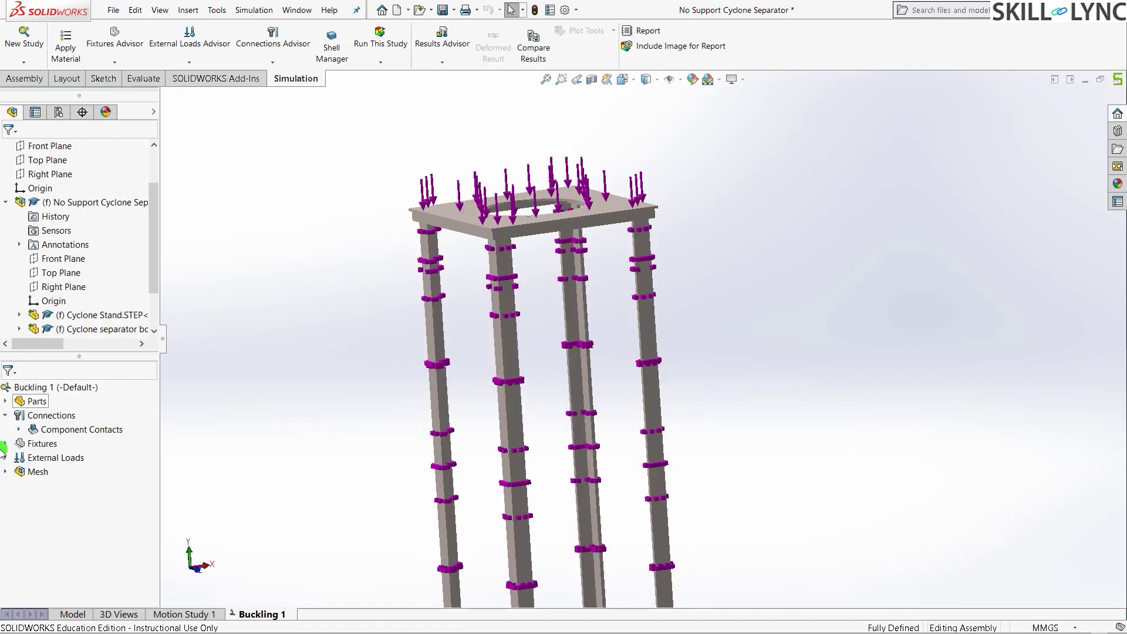
- Generate the stand's solid mesh after adjusting the mesh density slider
right_click(26, 471)
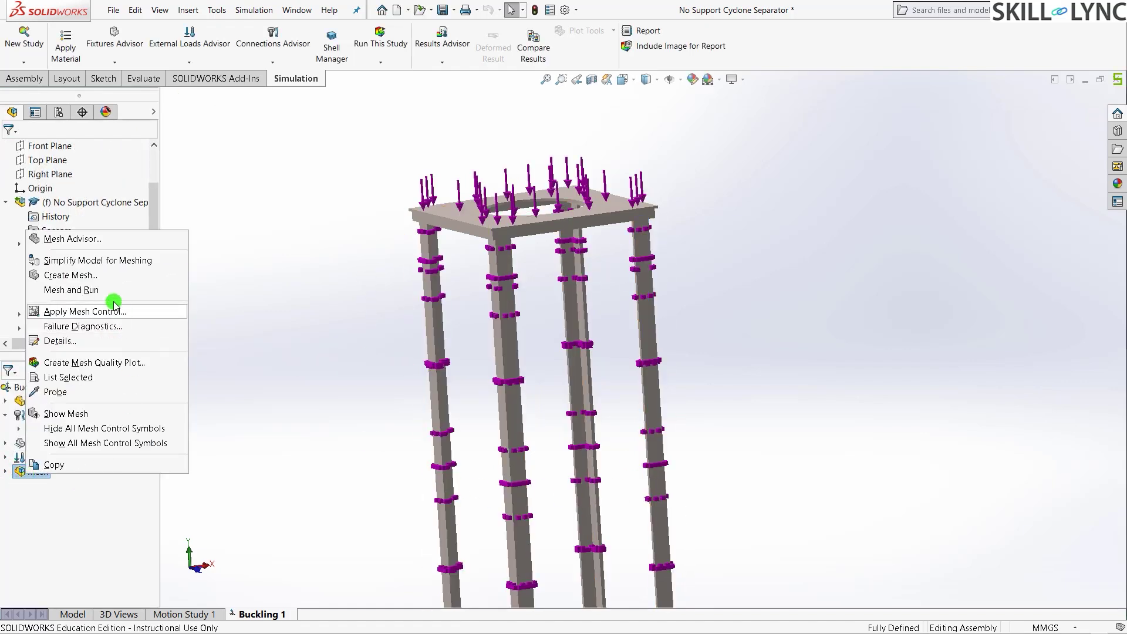
click(100, 276)
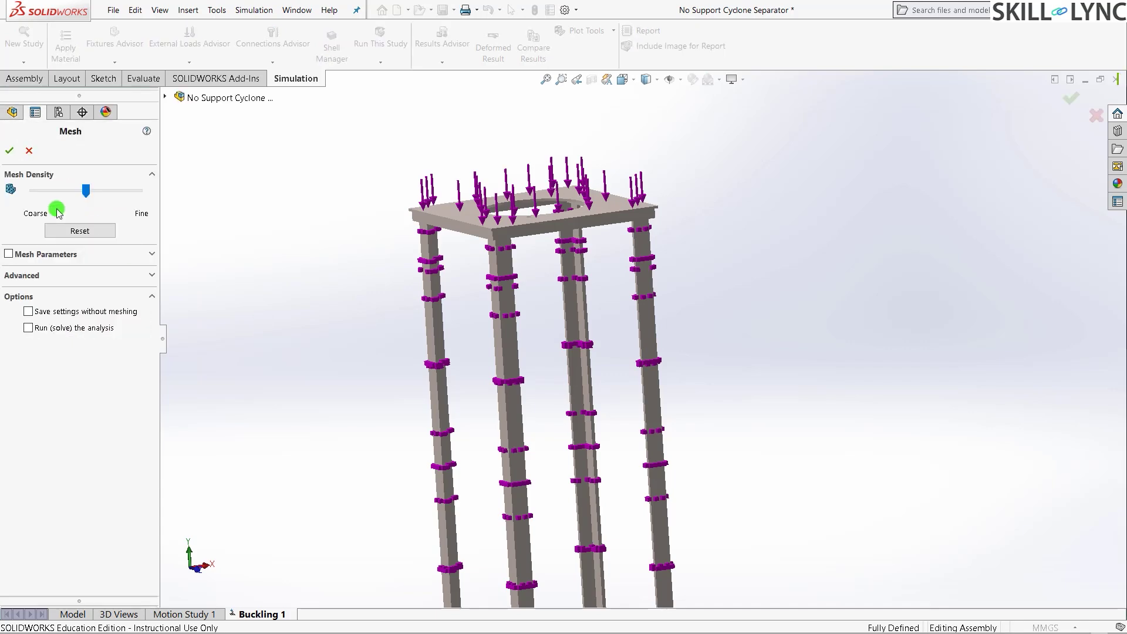
drag(102, 197, 103, 197)
click(12, 152)
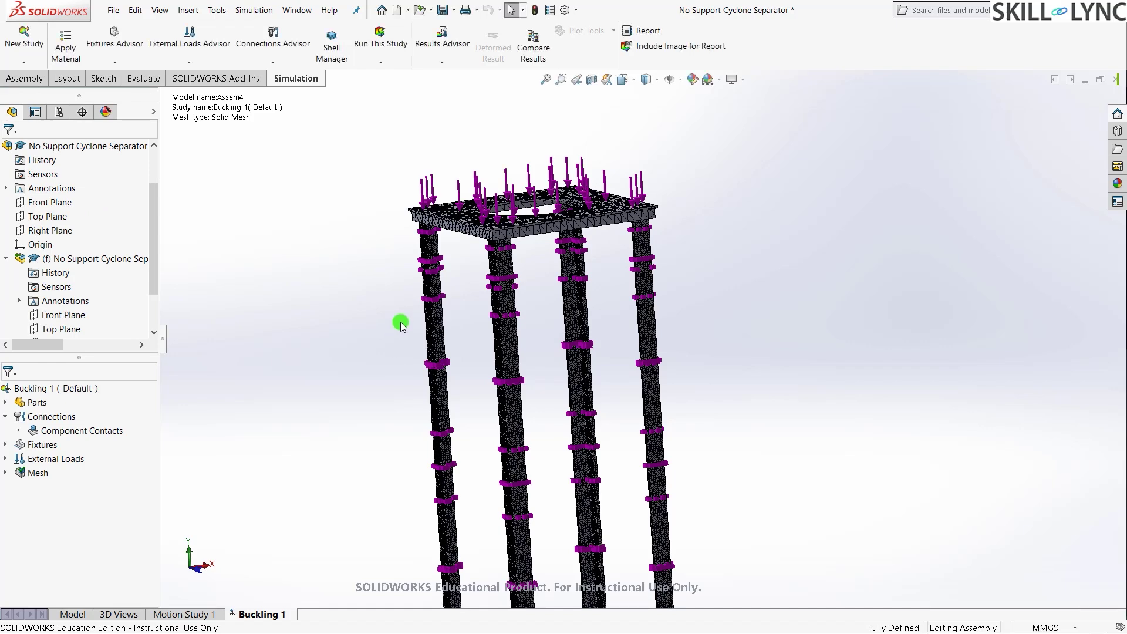
scroll(452, 188, down, 2)
scroll(464, 185, down, 3)
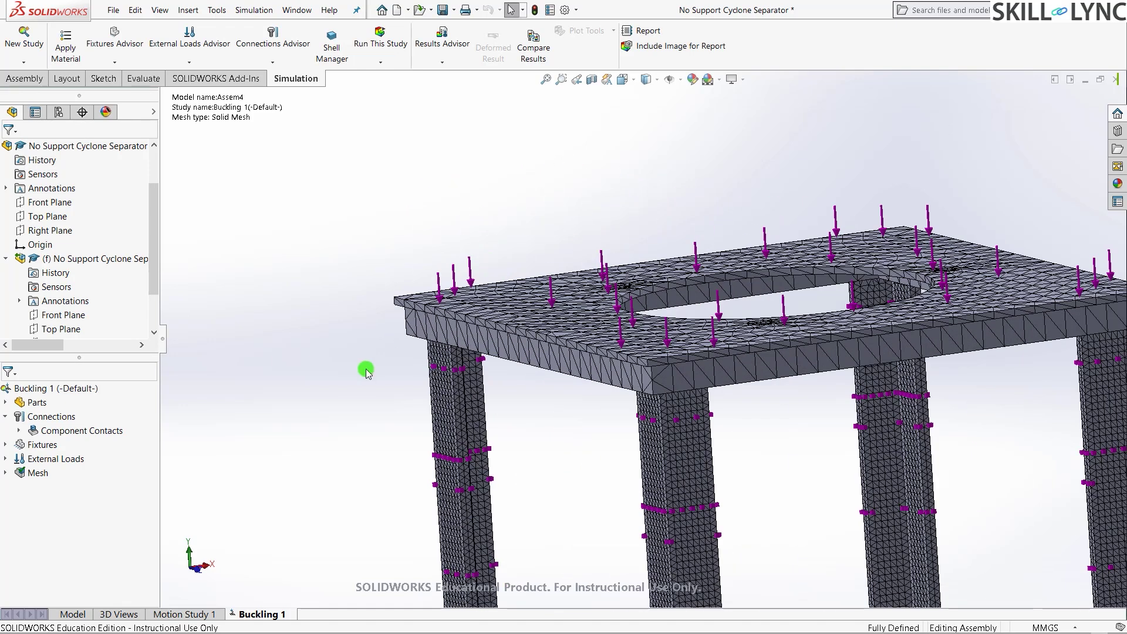
scroll(533, 312, down, 4)
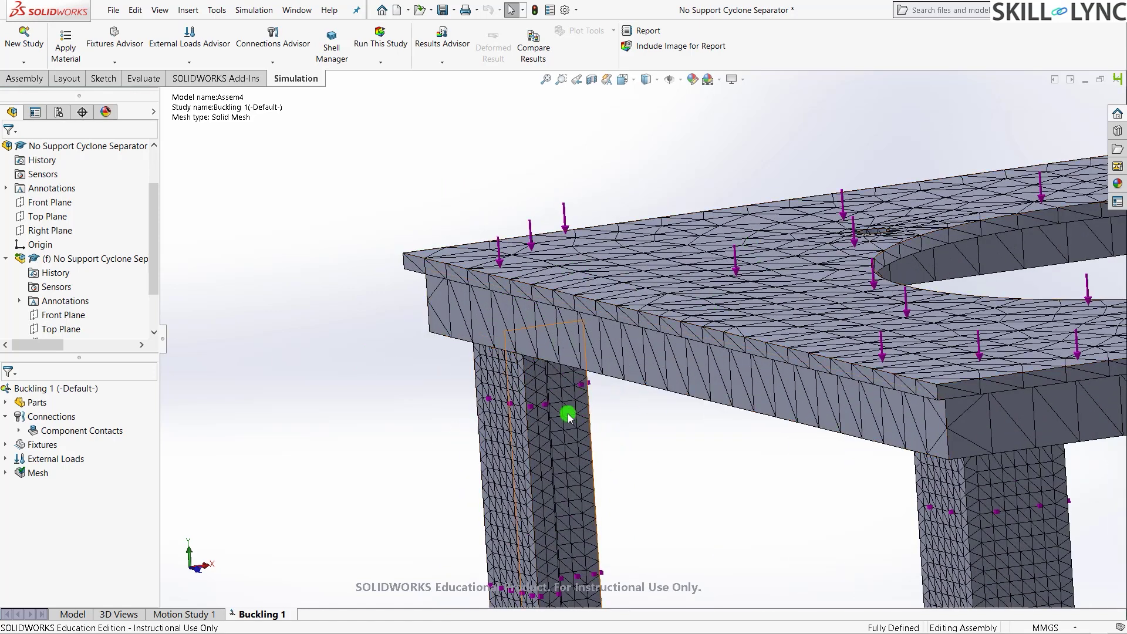
scroll(584, 415, down, 3)
middle_drag(598, 415, 493, 410)
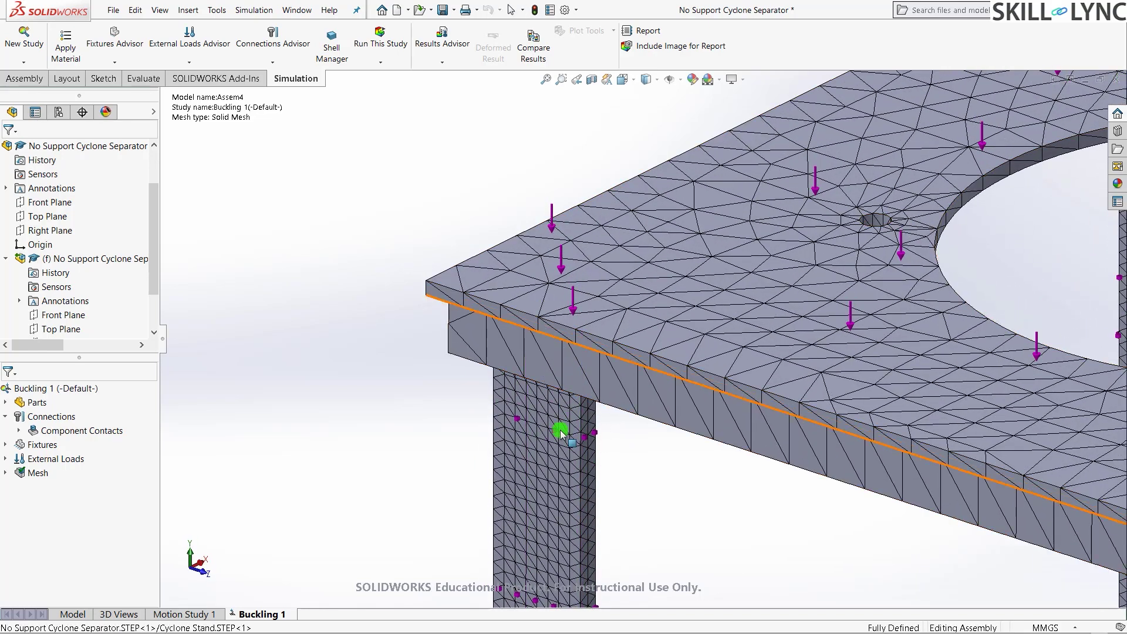
middle_drag(598, 378, 634, 395)
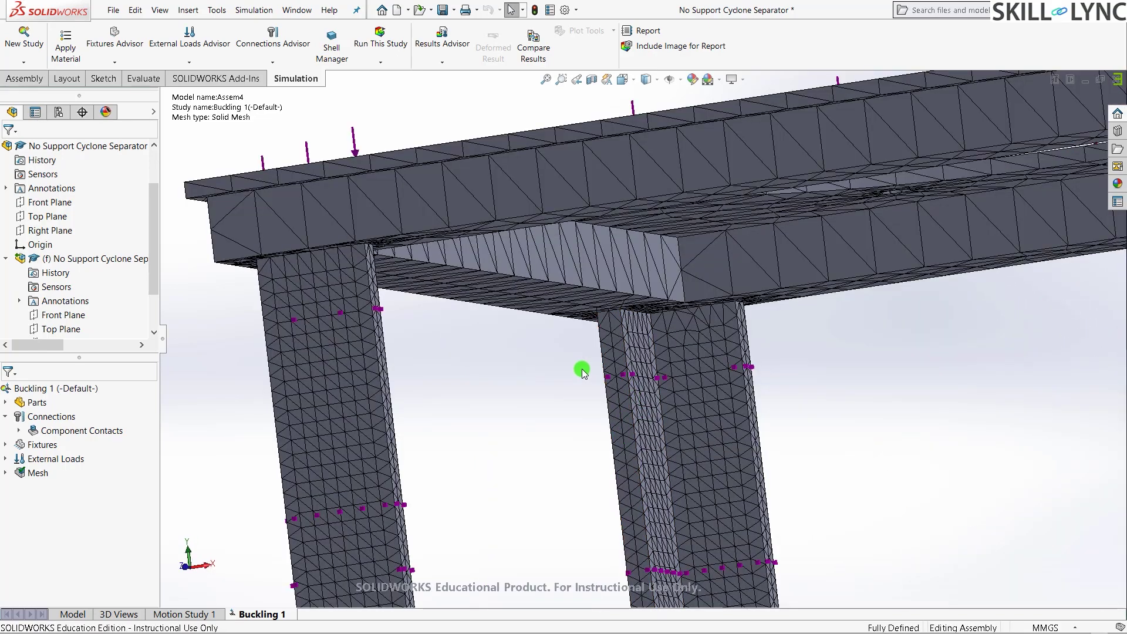
scroll(337, 392, down, 5)
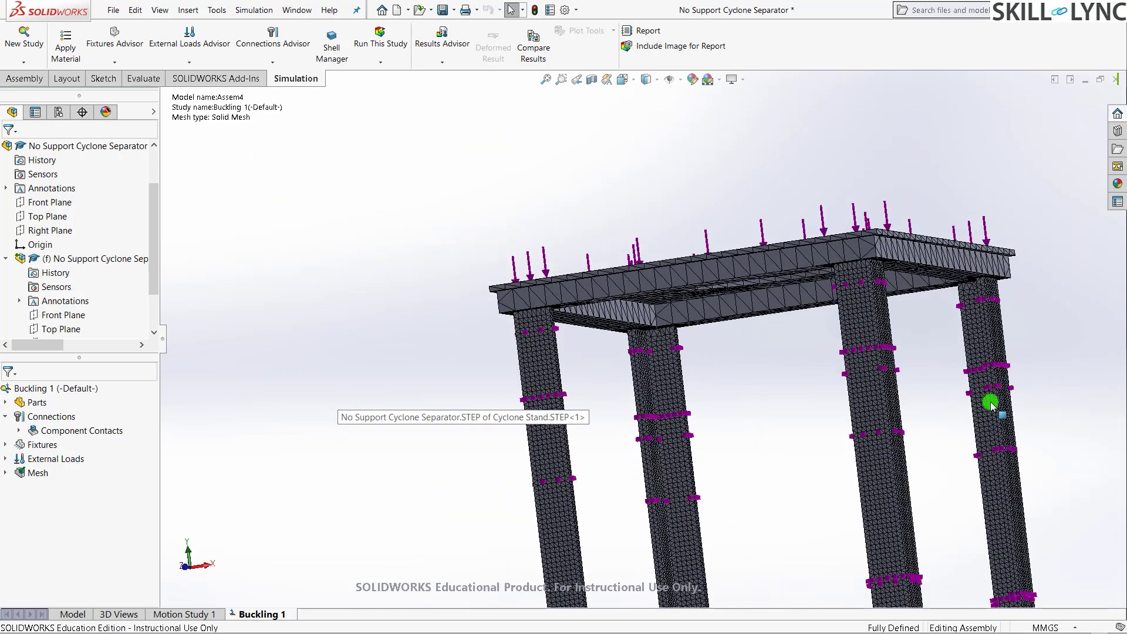
scroll(990, 404, up, 1)
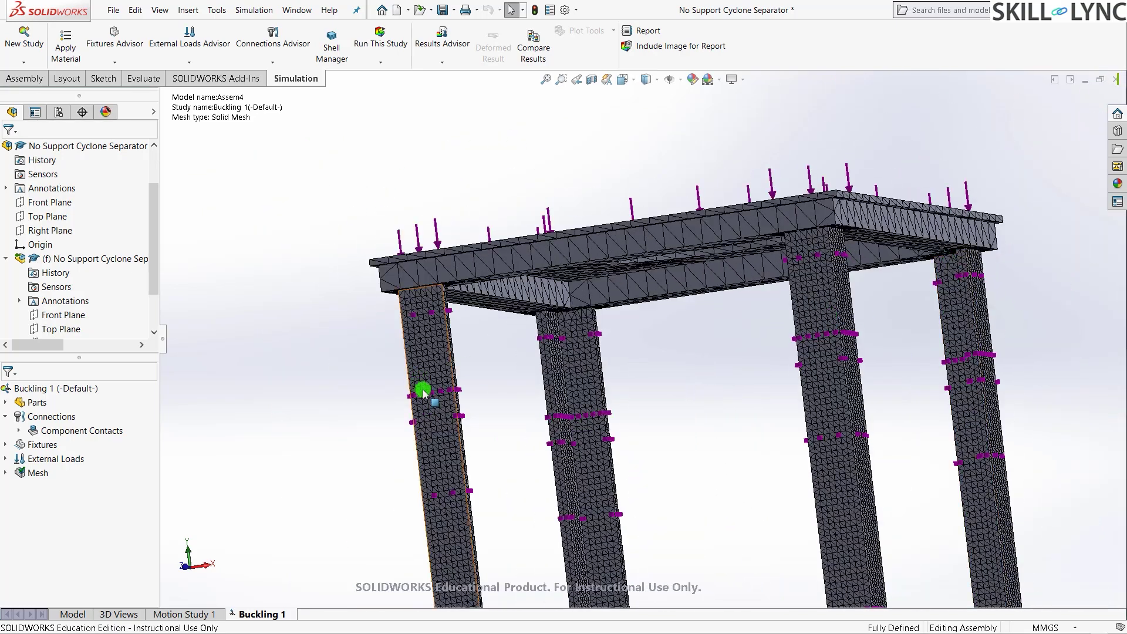
middle_drag(327, 382, 294, 445)
scroll(415, 504, down, 3)
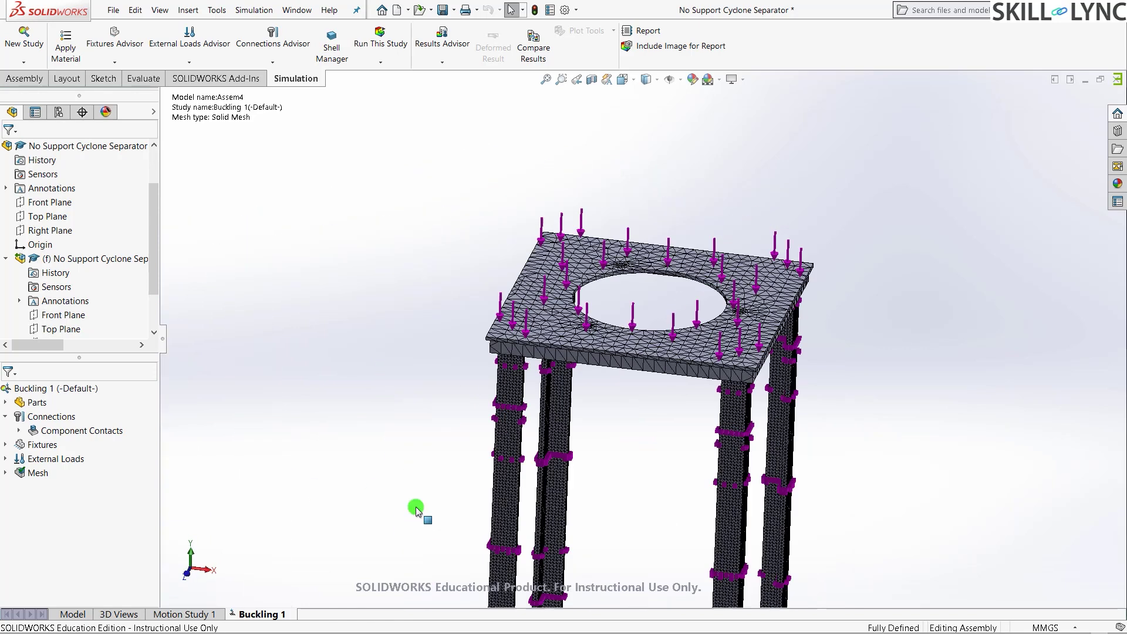
key(ctrl+7)
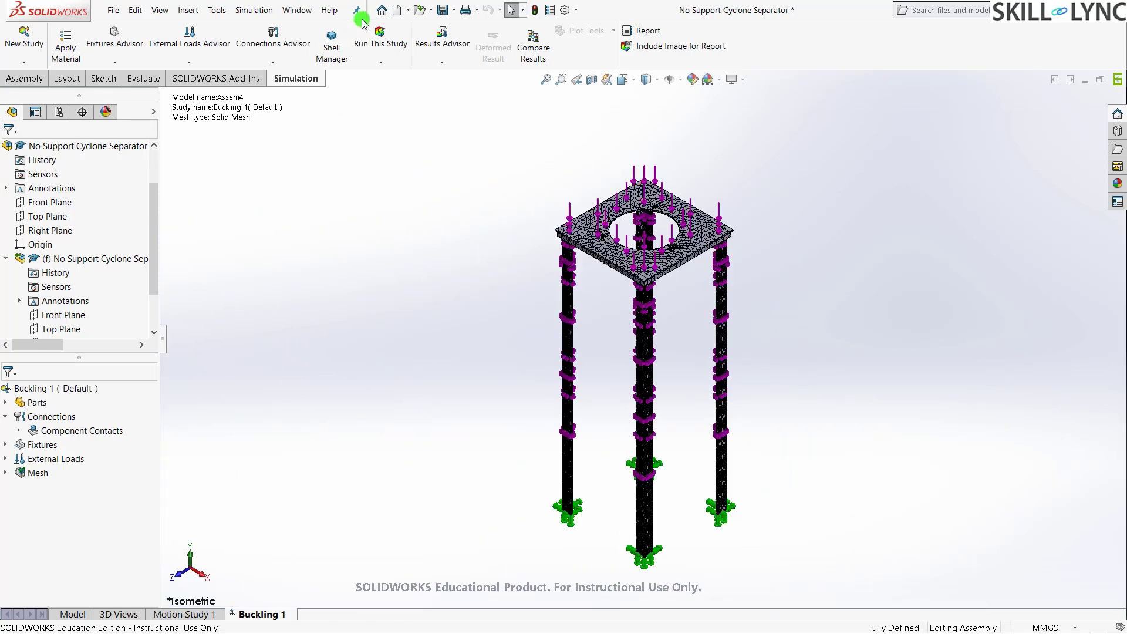
- Run the Buckling 1 study and view the mode 1 shape (load factor 7.0121) from a tilted angle
click(379, 35)
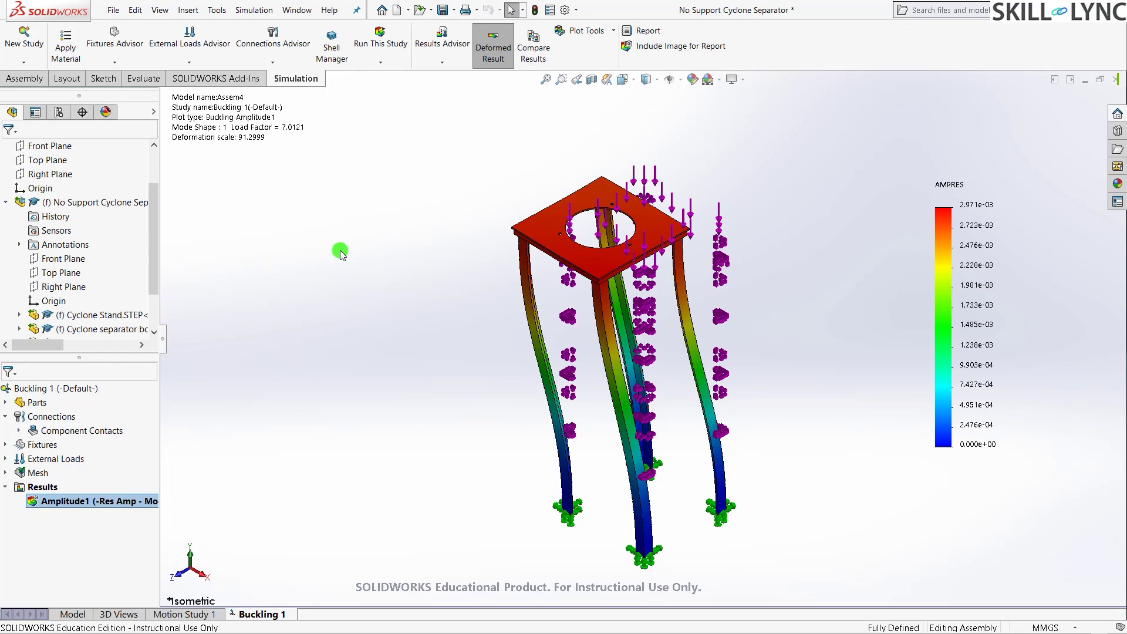
middle_drag(458, 398, 411, 411)
scroll(581, 173, down, 5)
middle_drag(692, 415, 688, 295)
scroll(688, 296, up, 3)
middle_drag(557, 314, 233, 403)
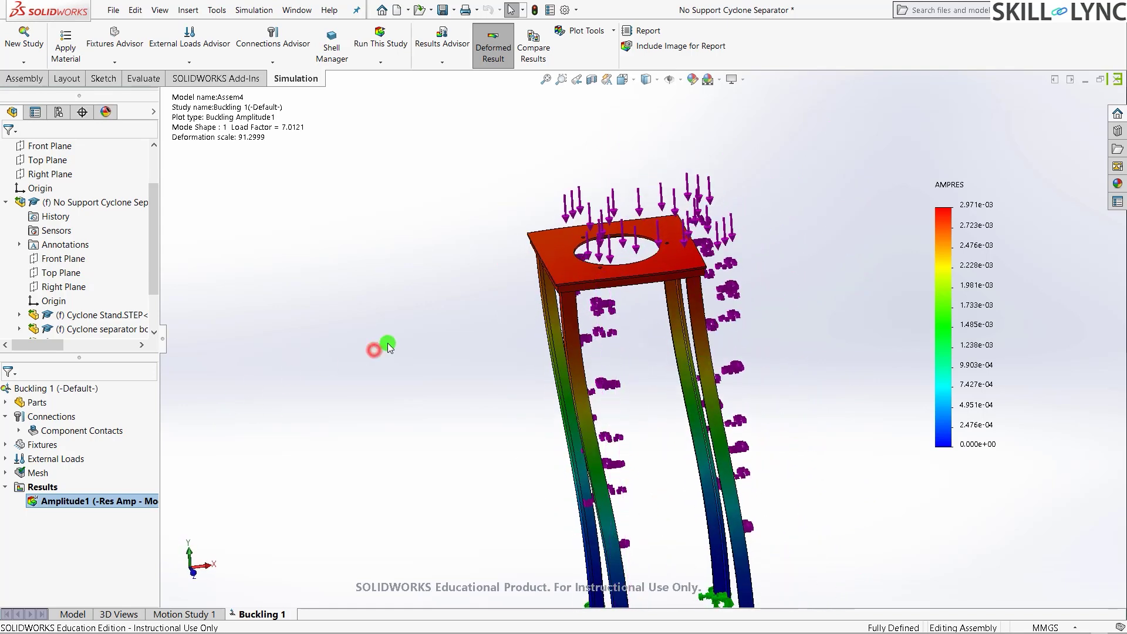
- Animate the Amplitude1 mode shape plot and generate its frames
click(36, 487)
right_click(38, 489)
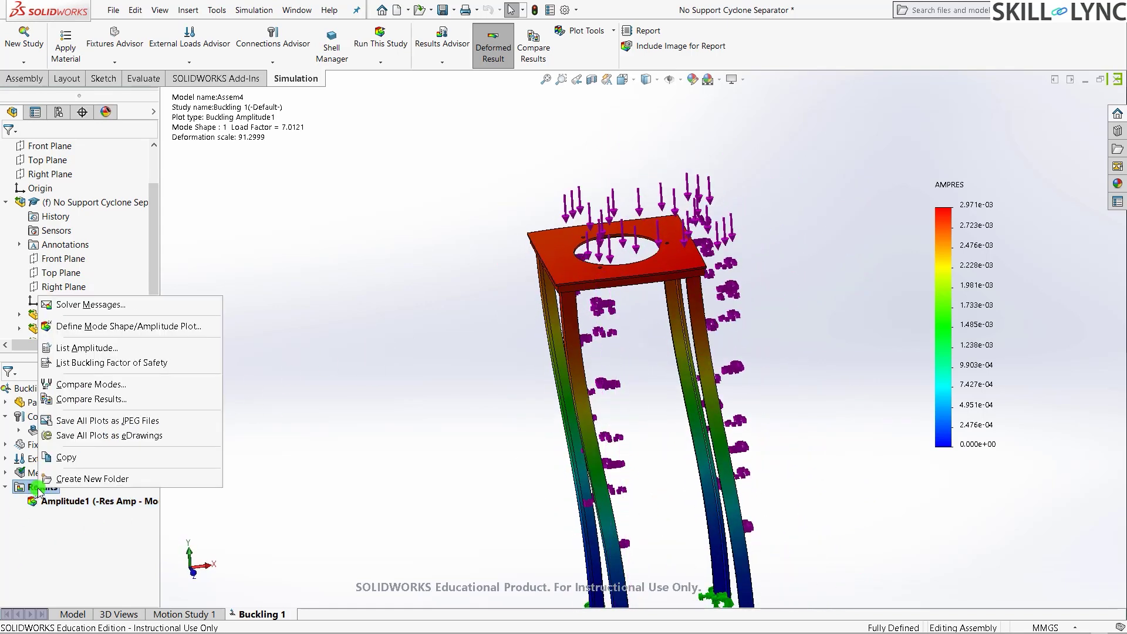
click(61, 503)
right_click(68, 502)
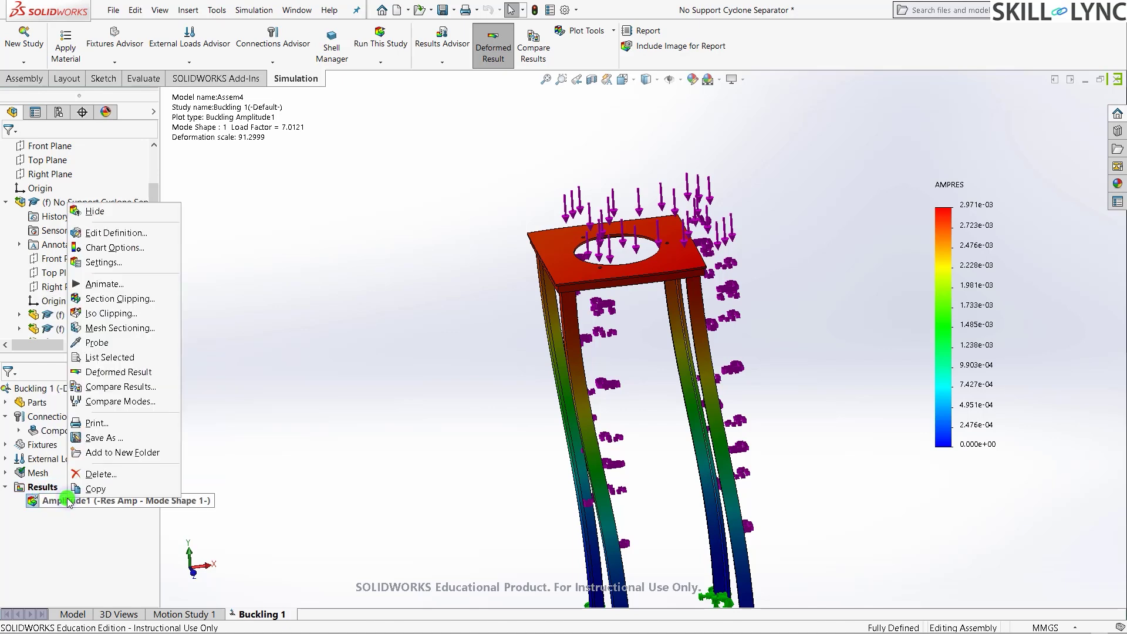
click(101, 286)
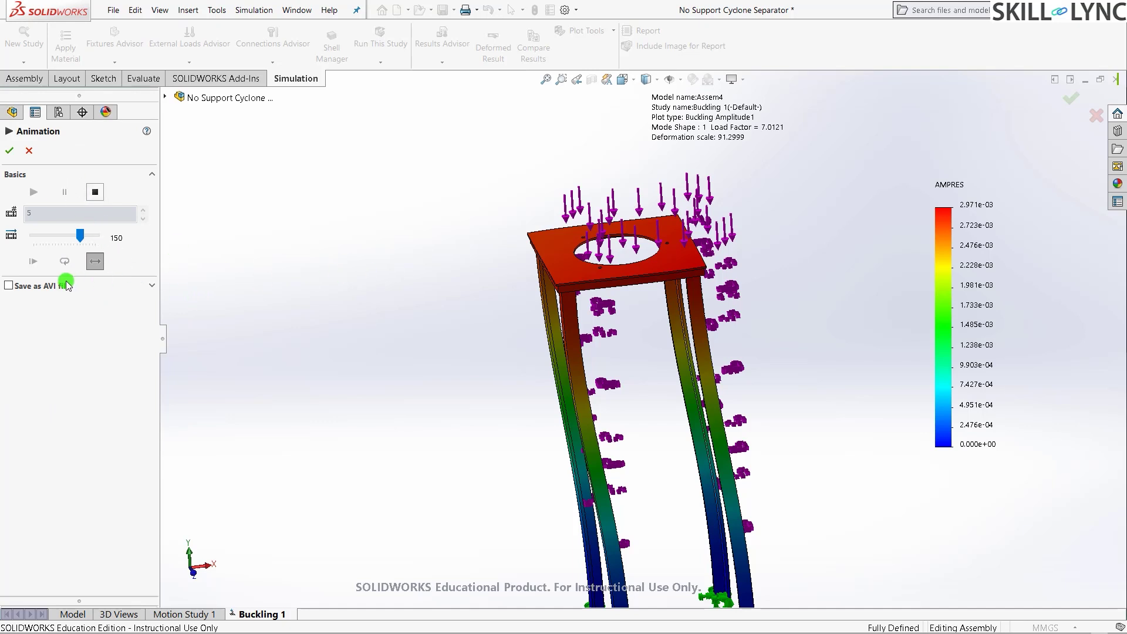
click(33, 195)
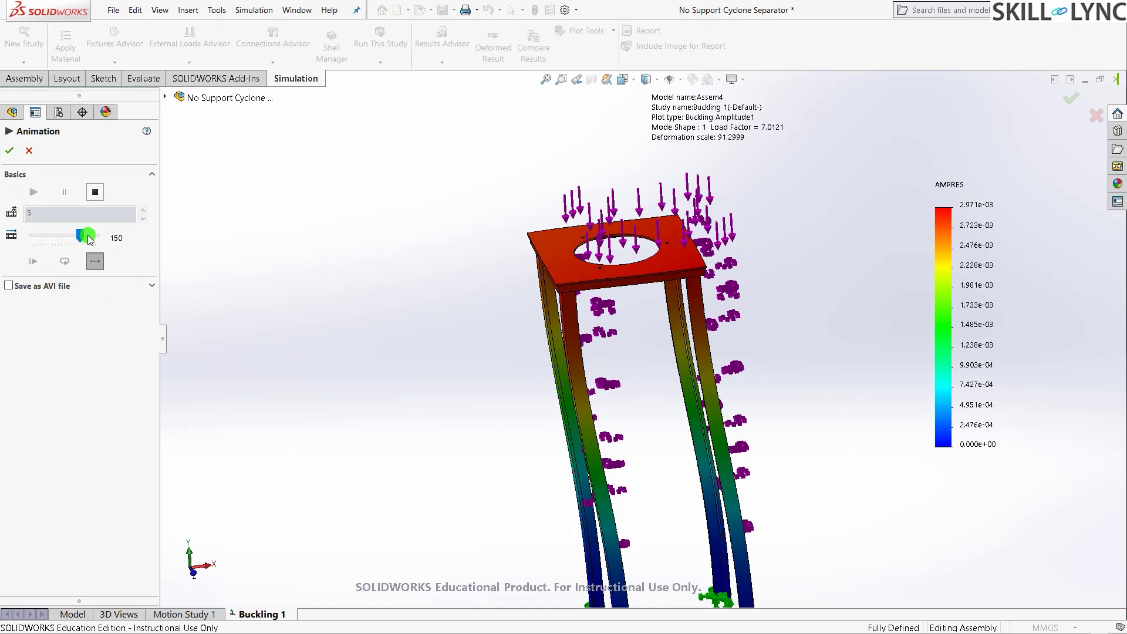
click(95, 193)
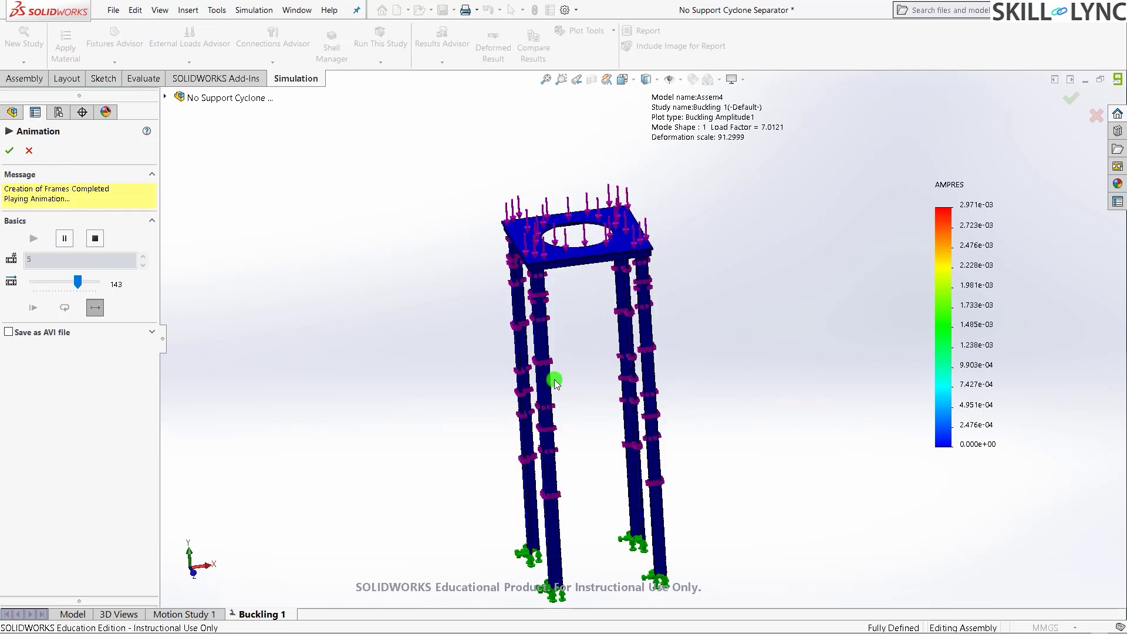
- Speed up the animation, orbit around the four legs and top plate, then return to isometric view
drag(77, 283, 54, 284)
middle_drag(423, 437, 448, 380)
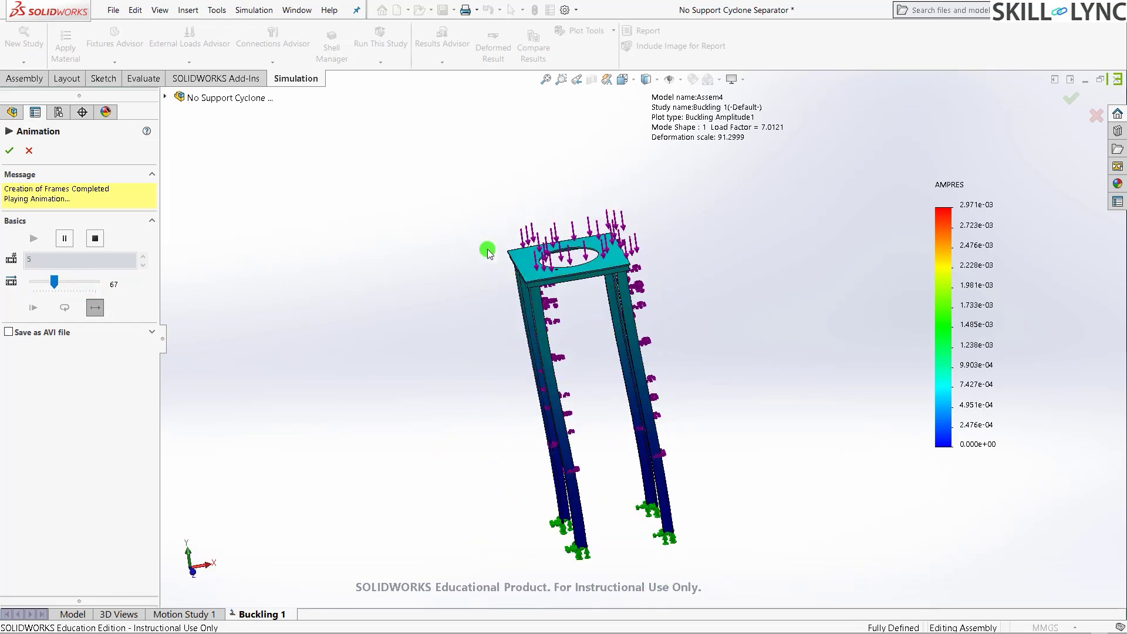
middle_drag(678, 312, 601, 440)
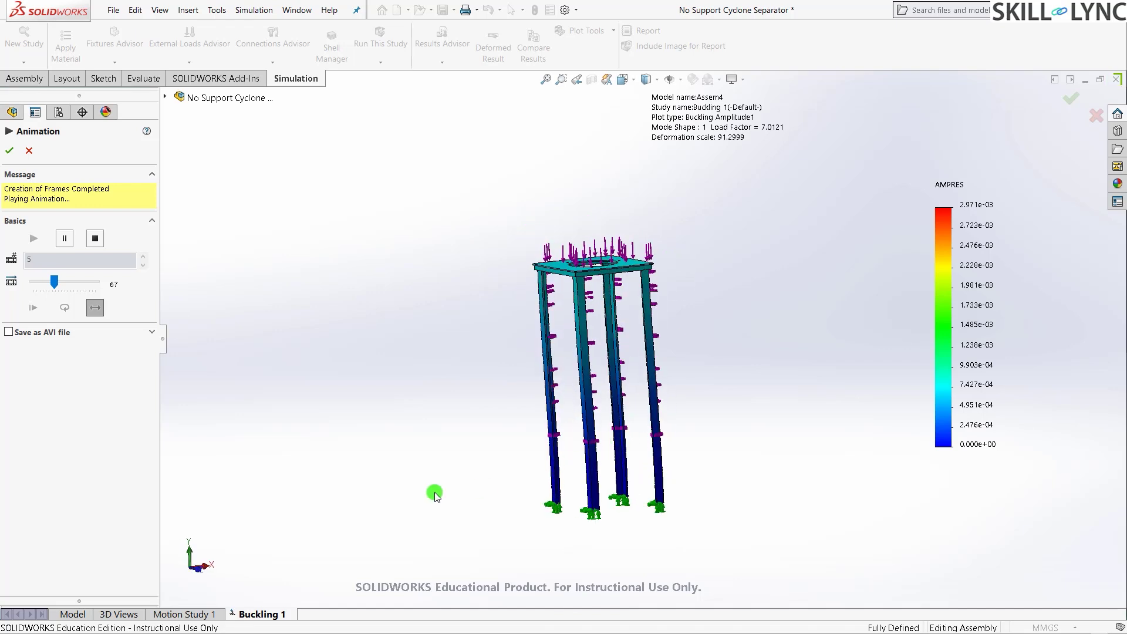
middle_drag(422, 492, 395, 497)
key(ctrl+7)
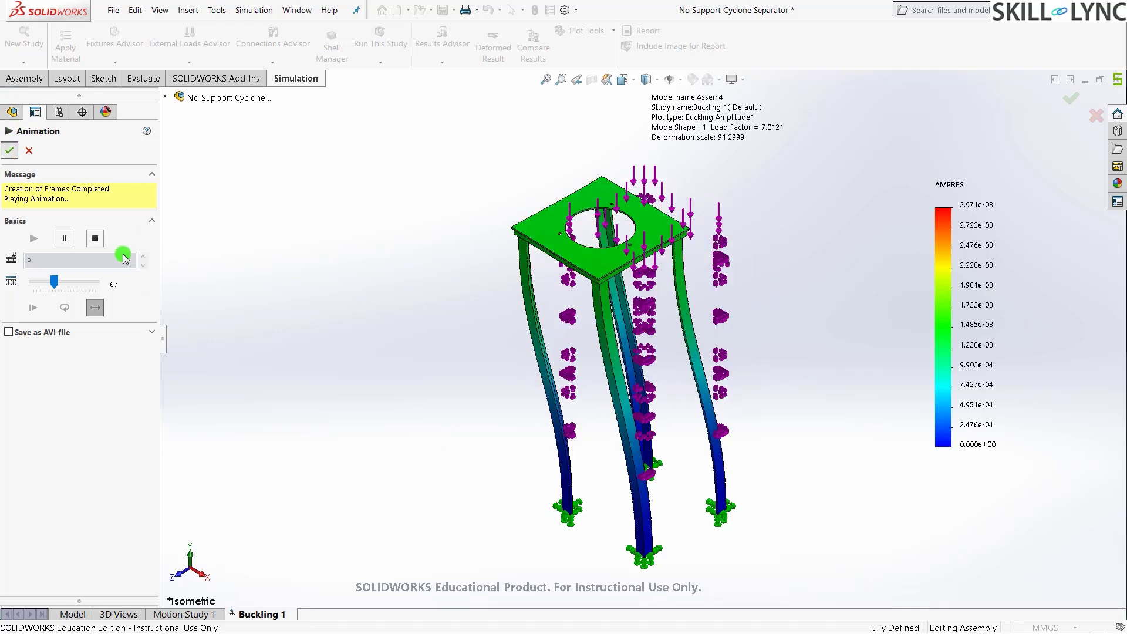
- Close the animation and publish the Assem4-Buckling 1-1 Word report with Result Summary included
click(9, 150)
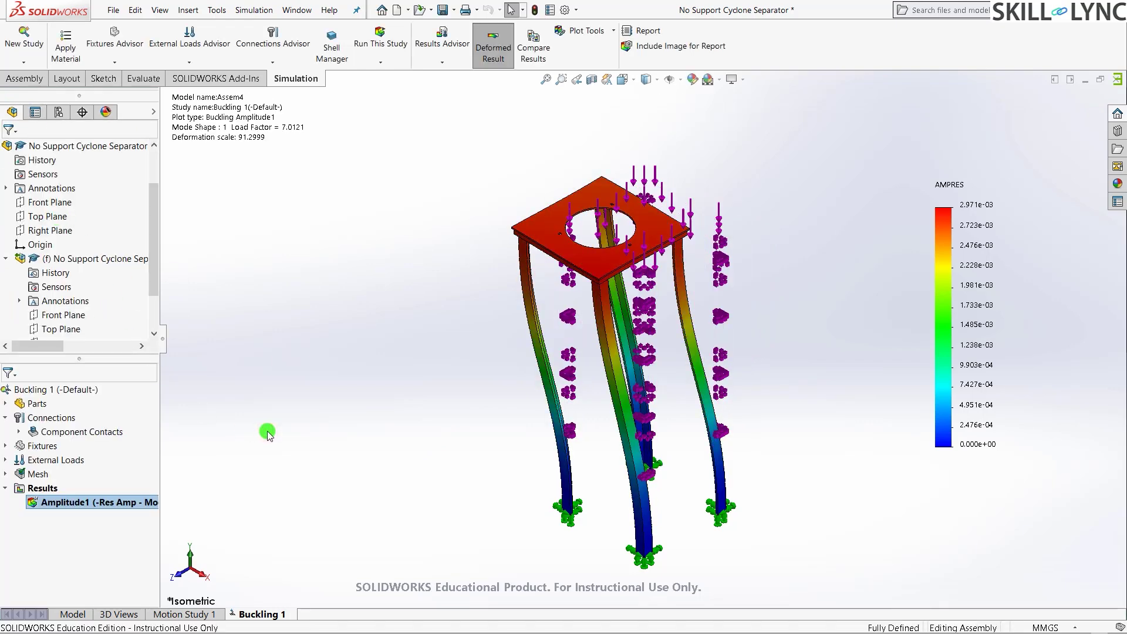
scroll(18, 253, down, 2)
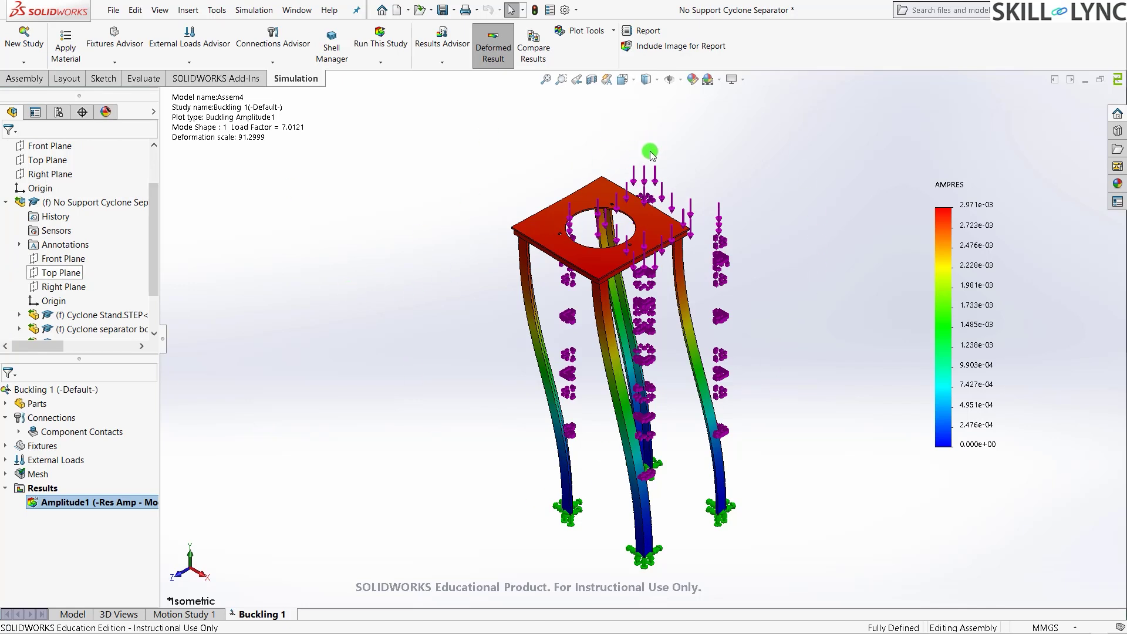
click(653, 34)
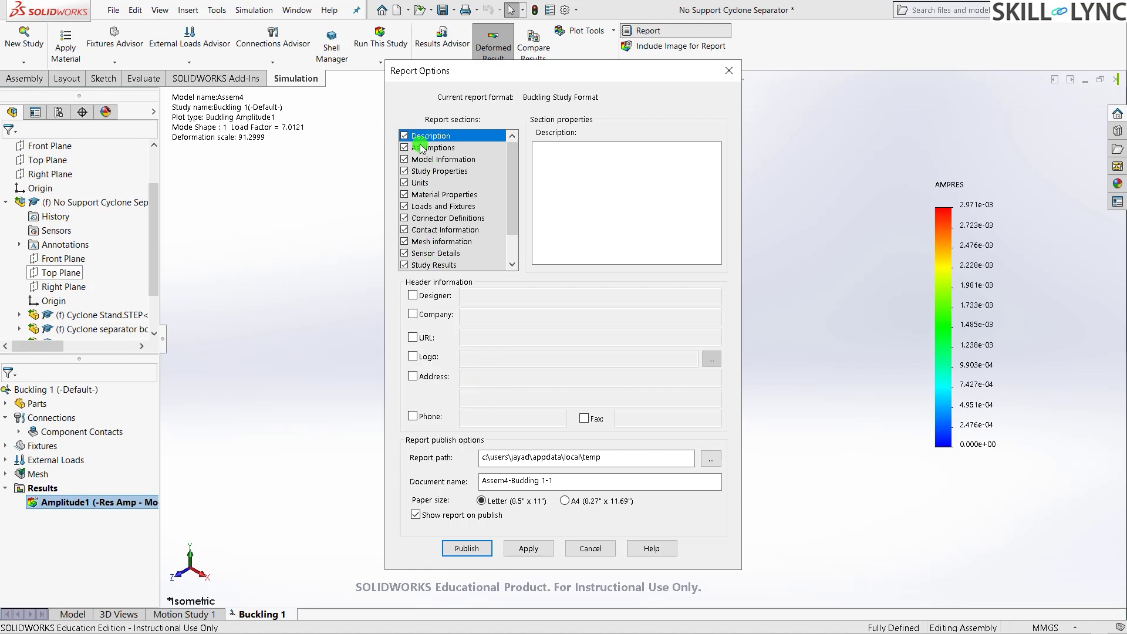
scroll(514, 182, down, 1)
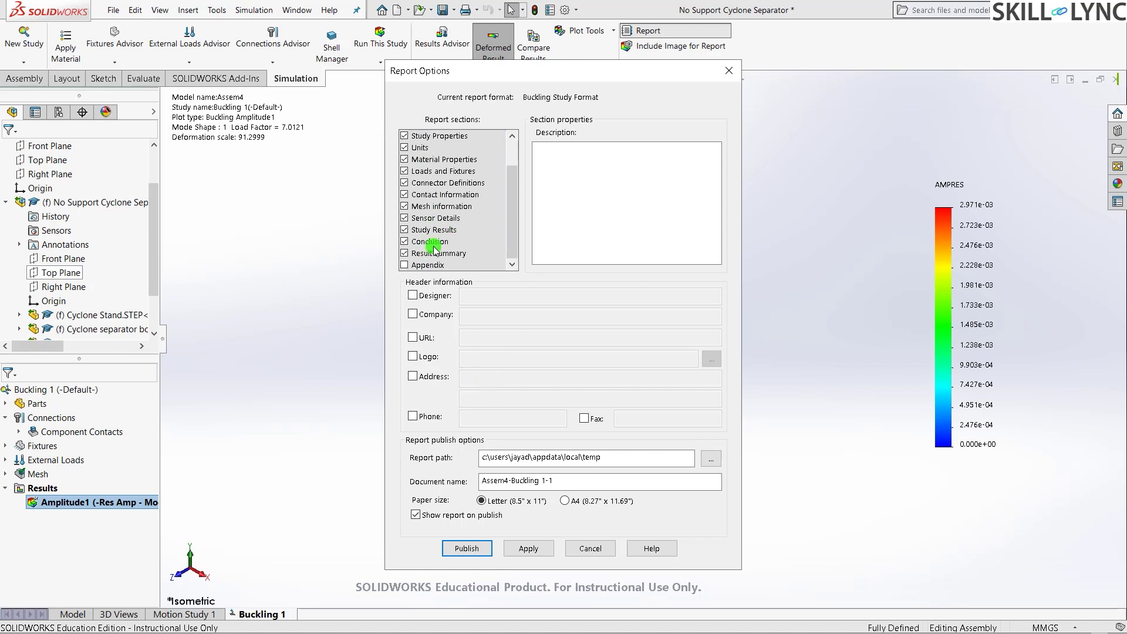
click(404, 253)
click(467, 548)
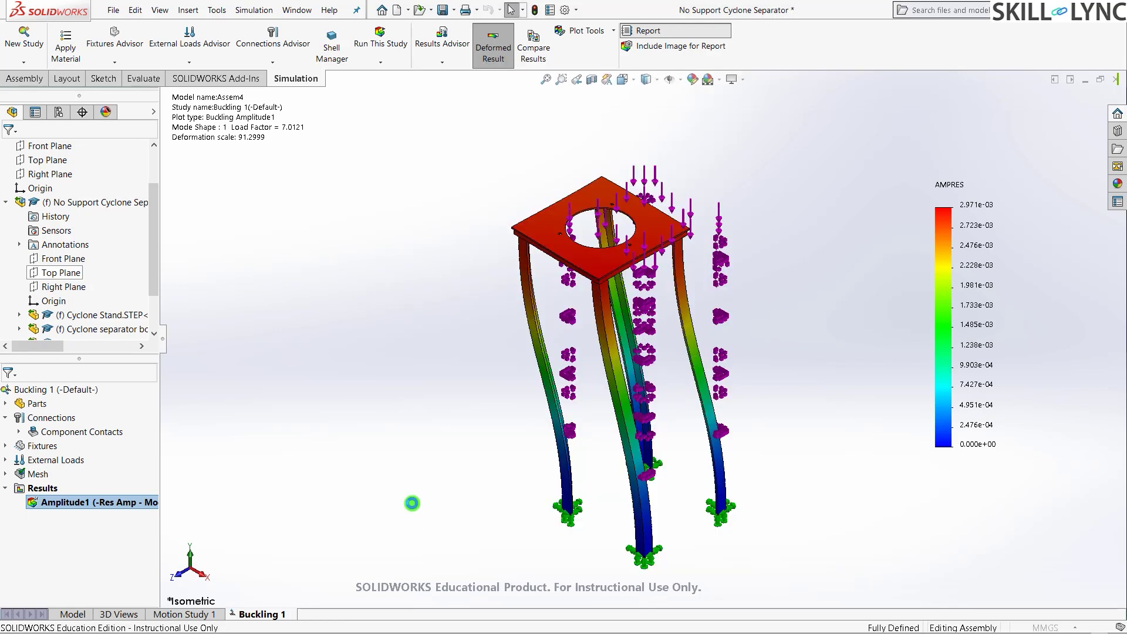
- Move the Generating Report window aside and scroll the Word report down to Study Results on page 8
drag(385, 125, 372, 163)
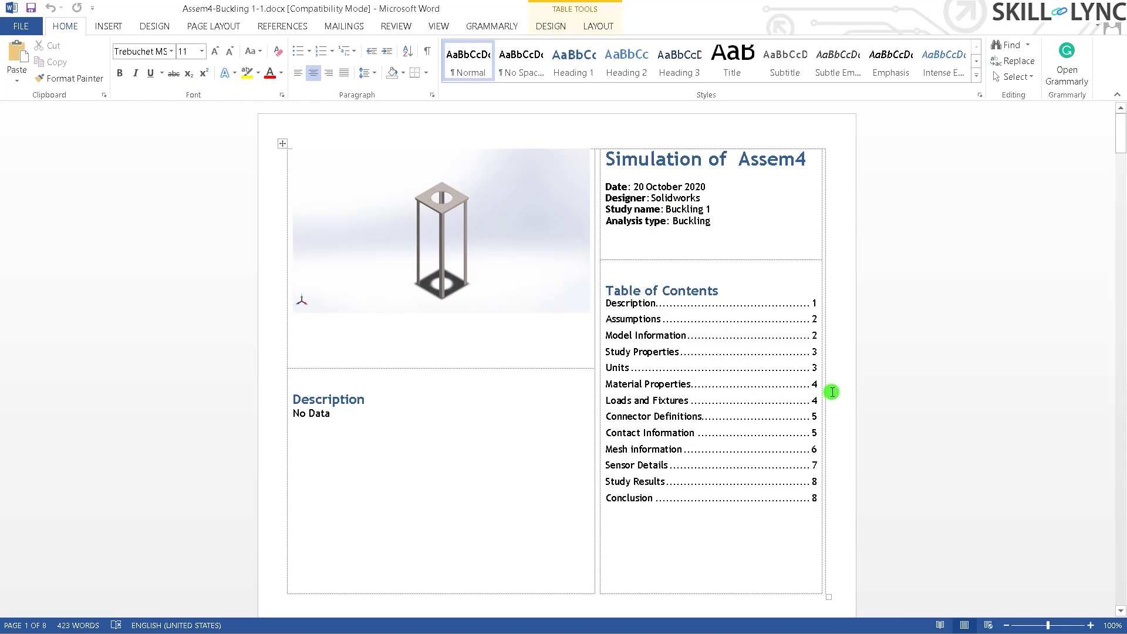
scroll(794, 311, down, 12)
scroll(742, 318, down, 10)
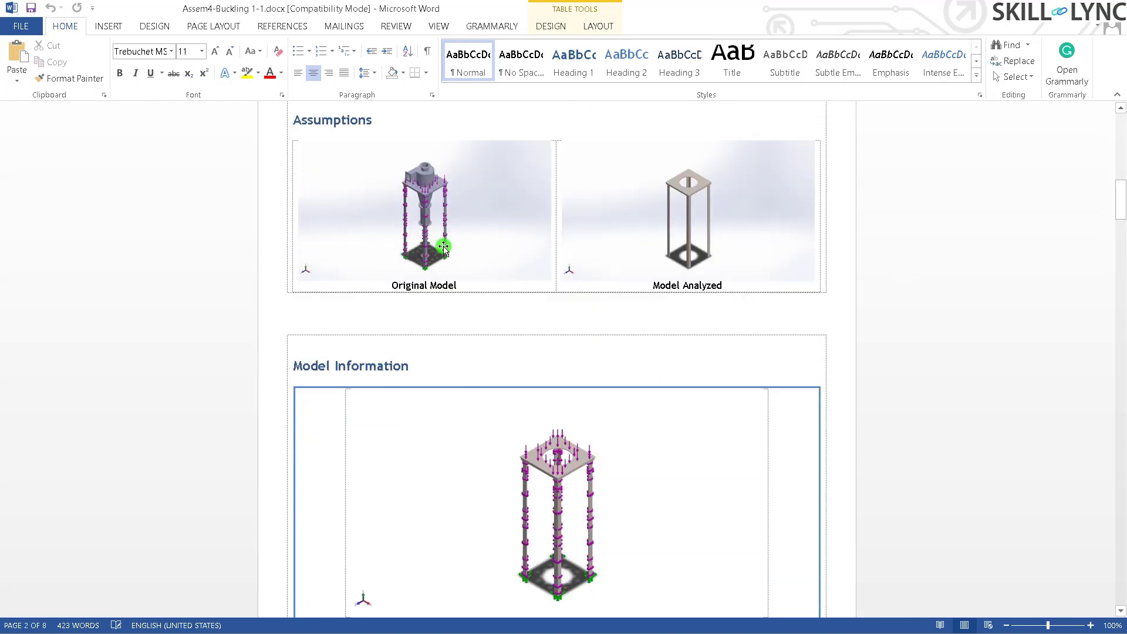
scroll(319, 242, down, 1)
scroll(667, 258, down, 5)
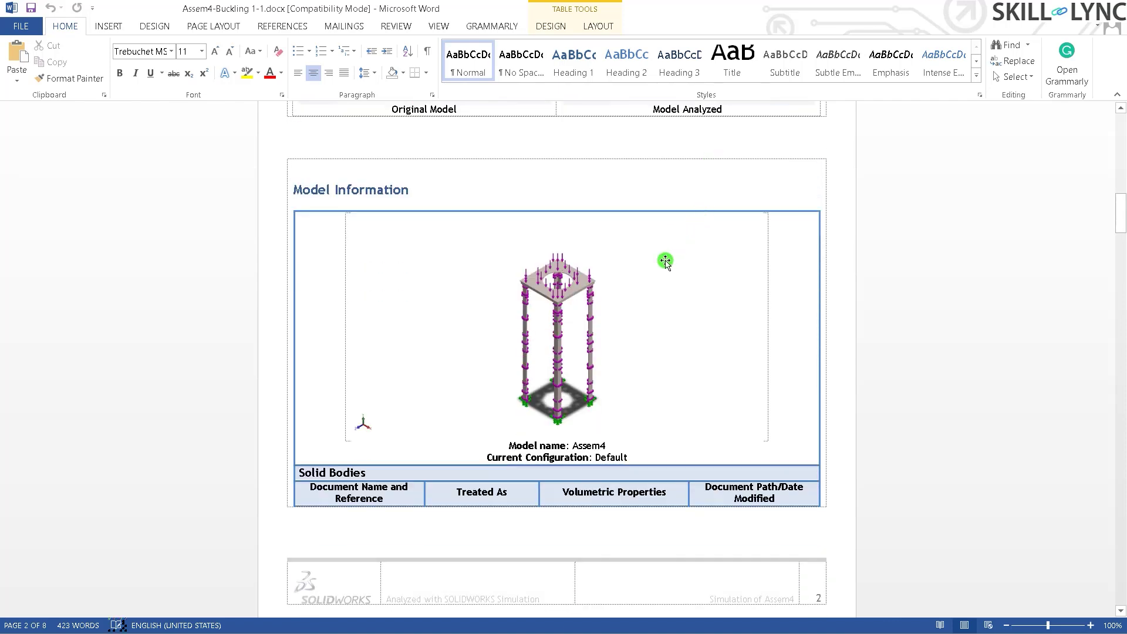
scroll(574, 248, up, 2)
scroll(500, 382, down, 5)
scroll(618, 321, down, 10)
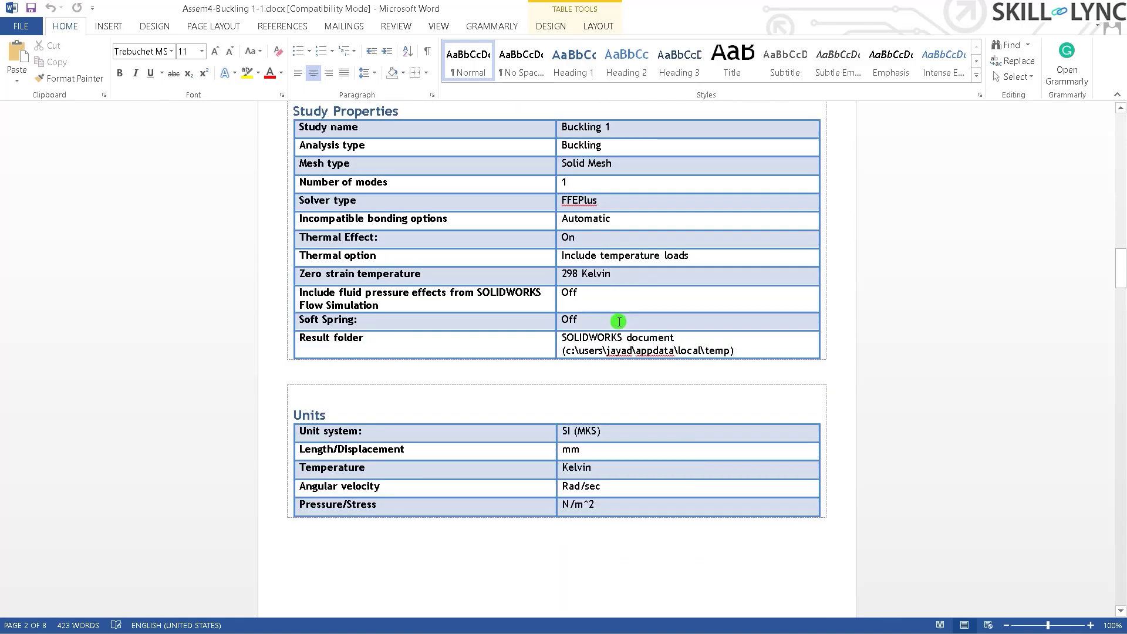
scroll(548, 318, up, 3)
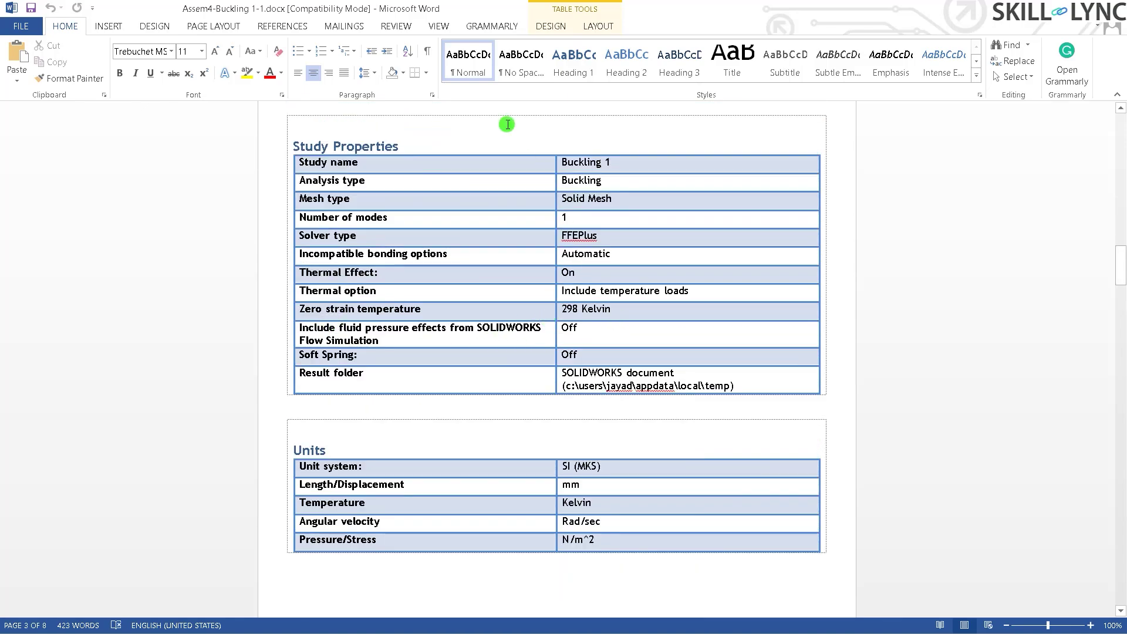
scroll(568, 375, down, 15)
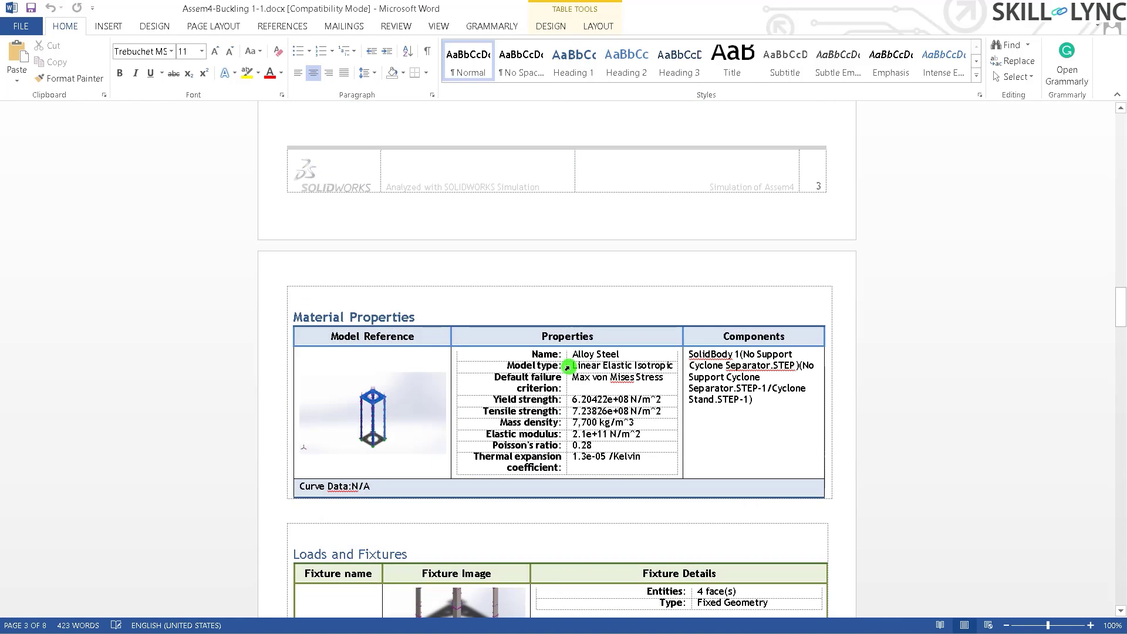
scroll(568, 366, down, 20)
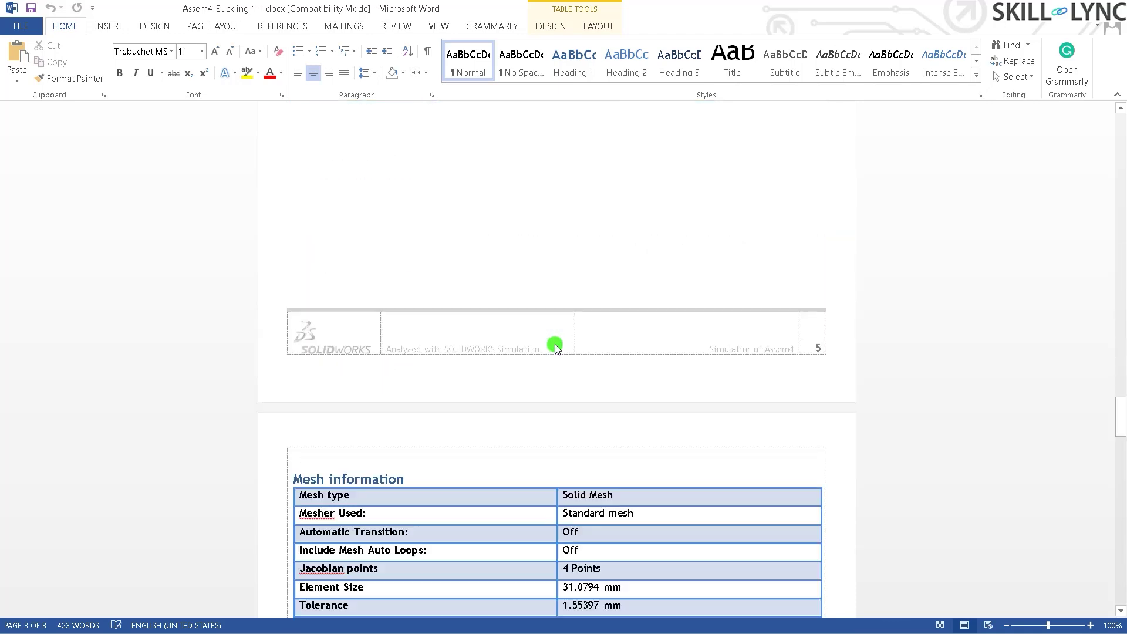
scroll(511, 345, down, 4)
scroll(740, 361, down, 5)
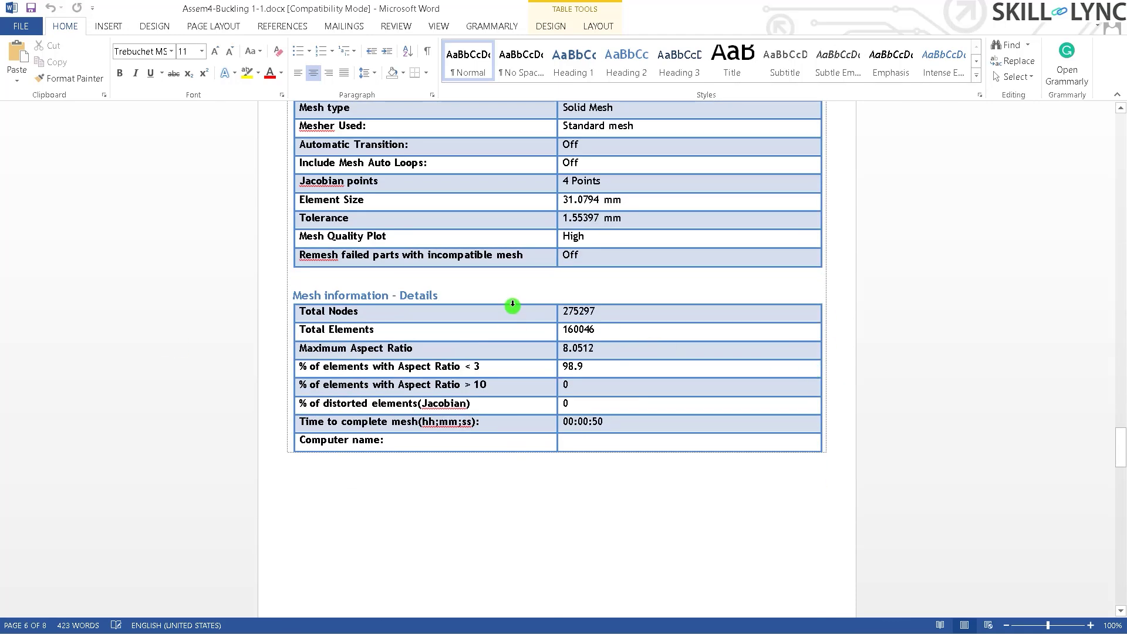
scroll(514, 304, up, 1)
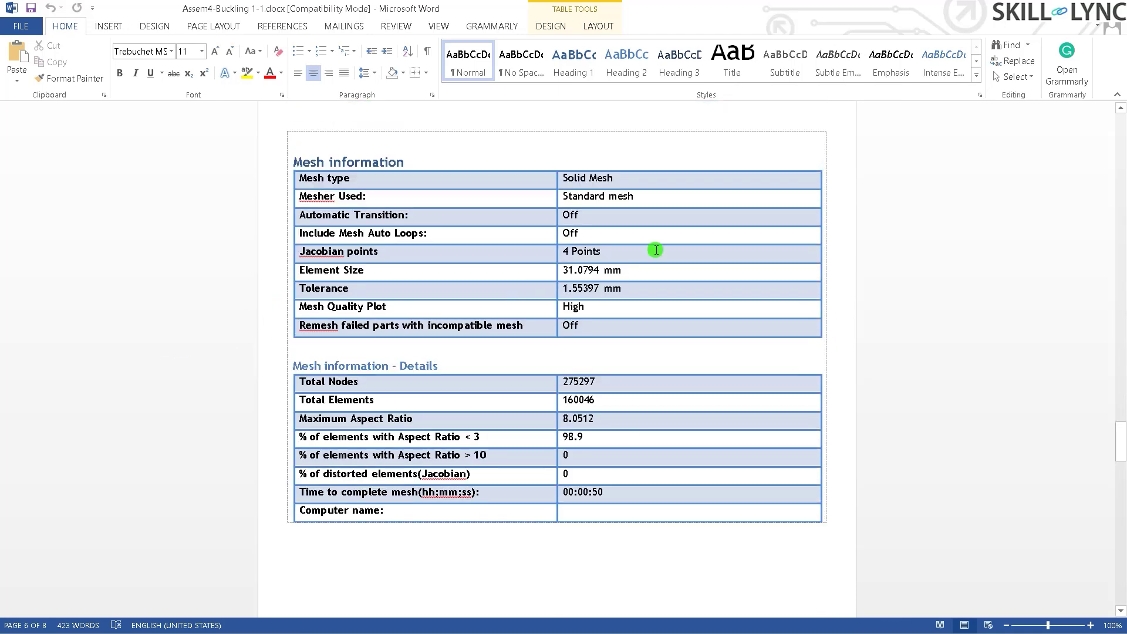
scroll(869, 298, down, 20)
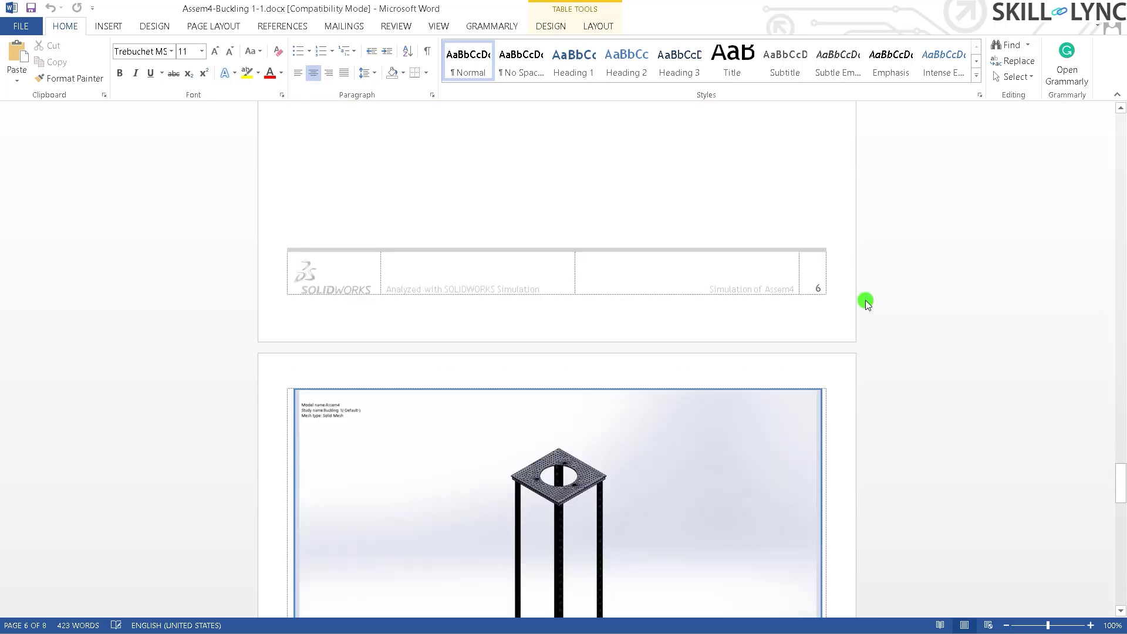
scroll(811, 304, down, 18)
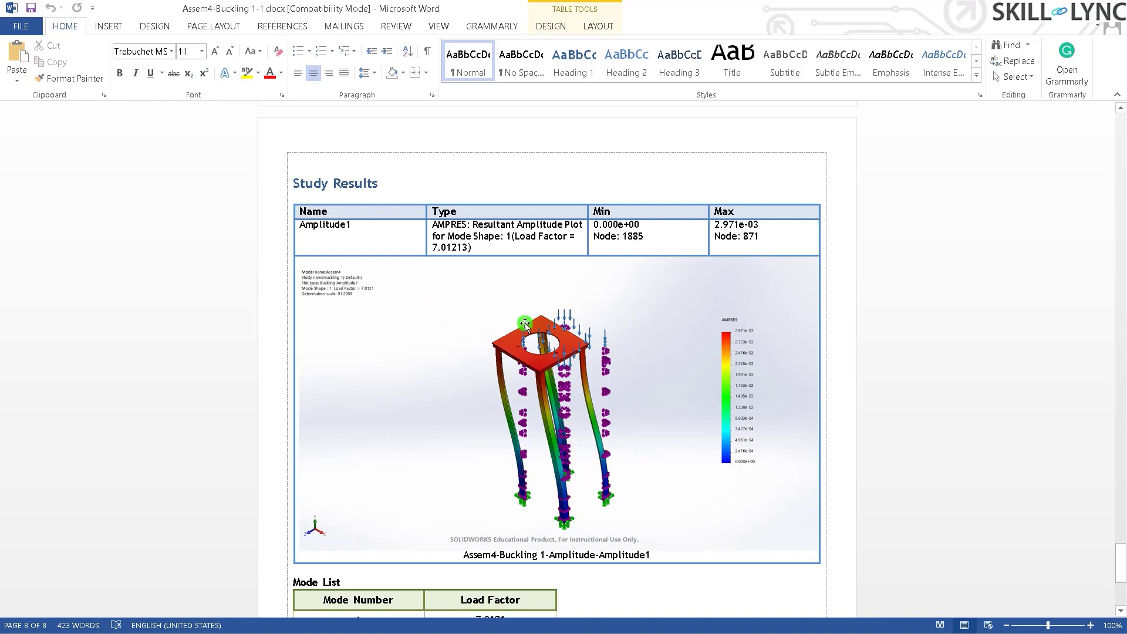
- Select the Amplitude1 plot image and scroll to the Mode List (load factor 7.0121) and Conclusion
click(510, 403)
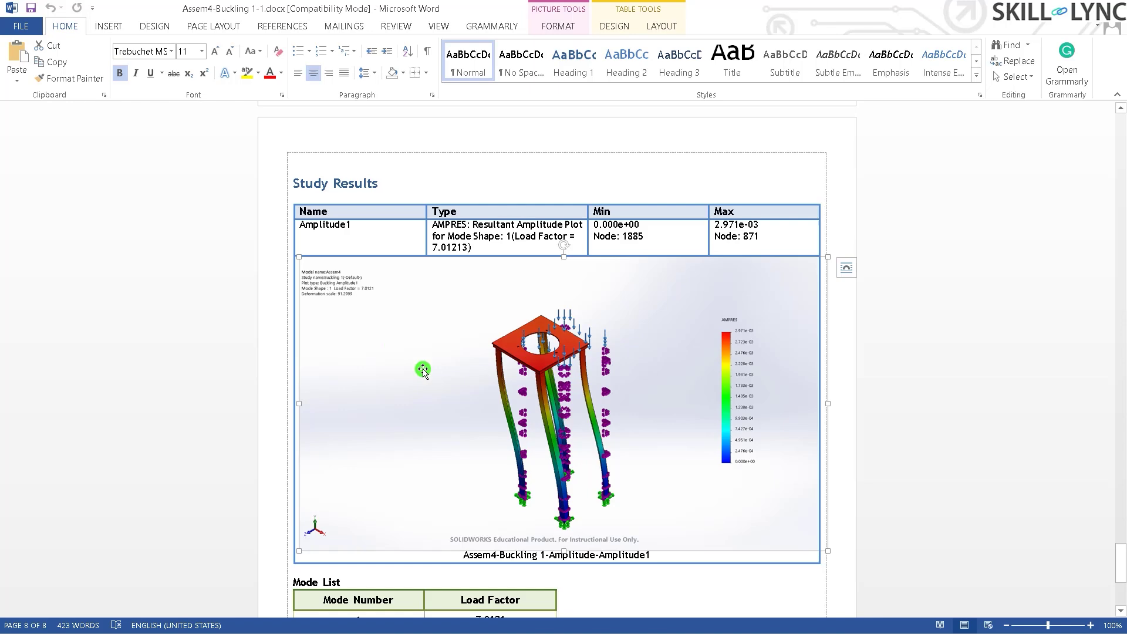
scroll(646, 424, down, 5)
scroll(645, 425, down, 3)
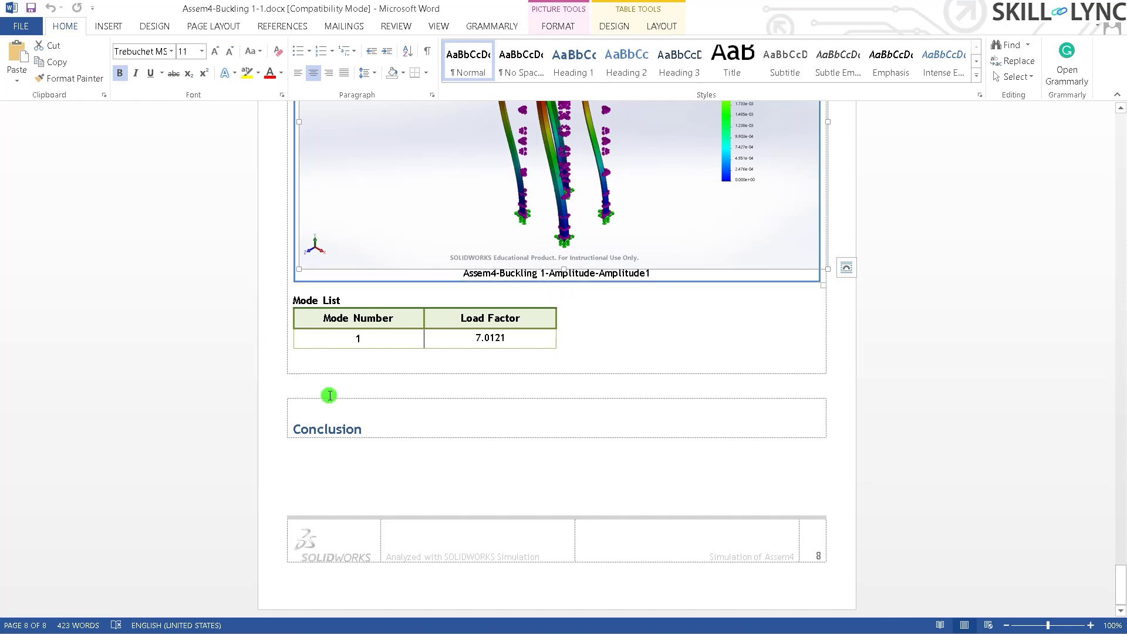
scroll(352, 405, up, 3)
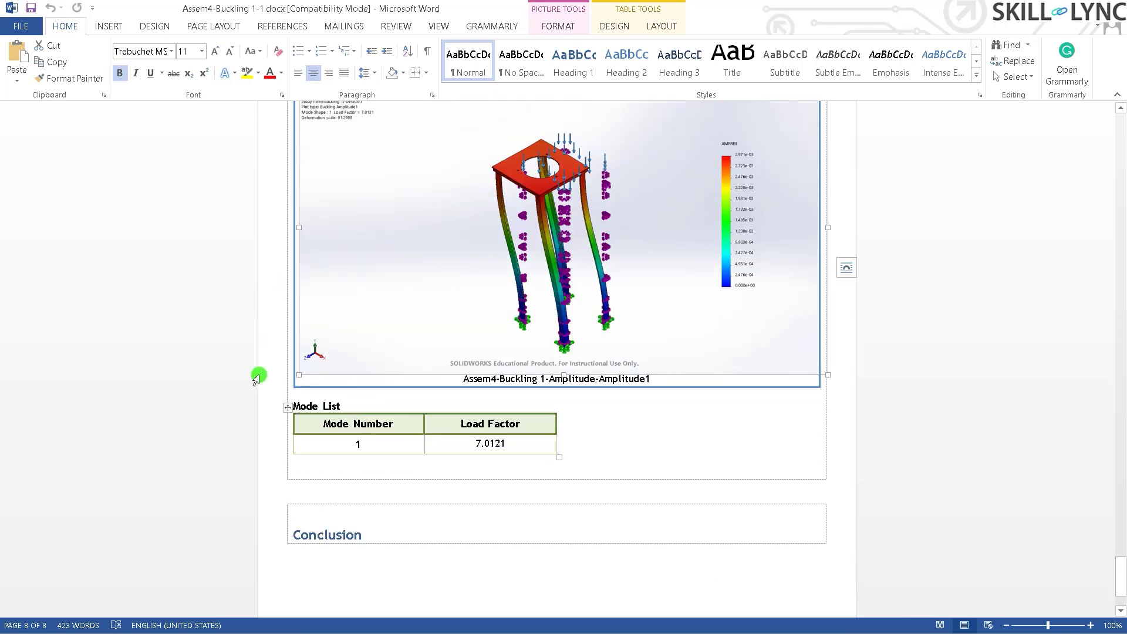
scroll(715, 387, down, 3)
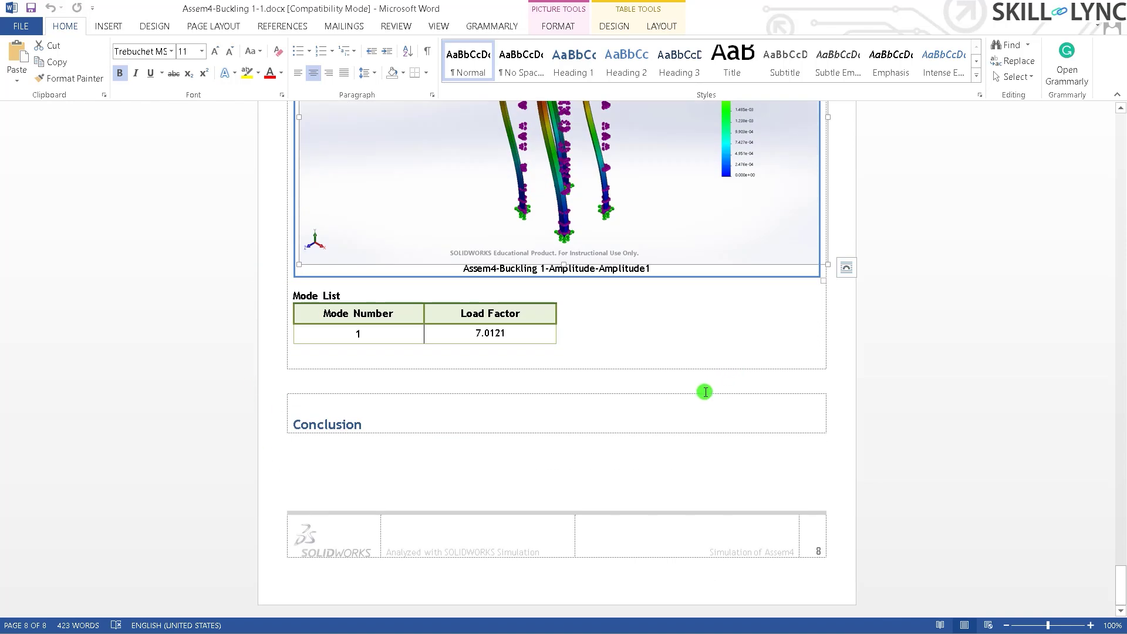
scroll(706, 394, up, 13)
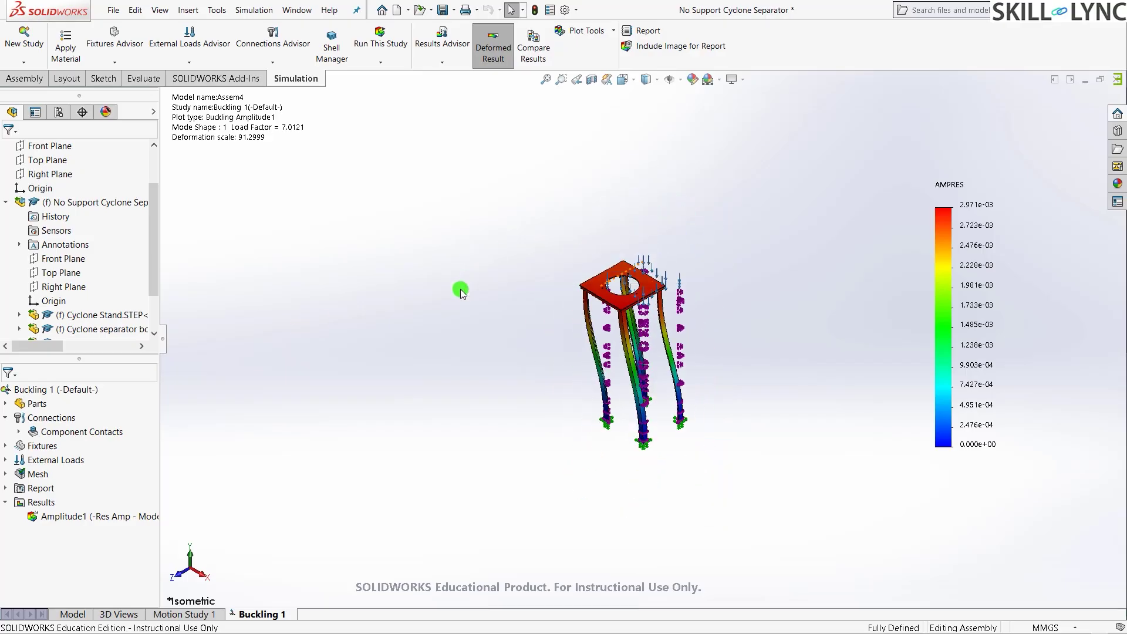
- Zoom to fit, list the mode 1 buckling factor of safety of 7.0121, and move the list window left
key(f)
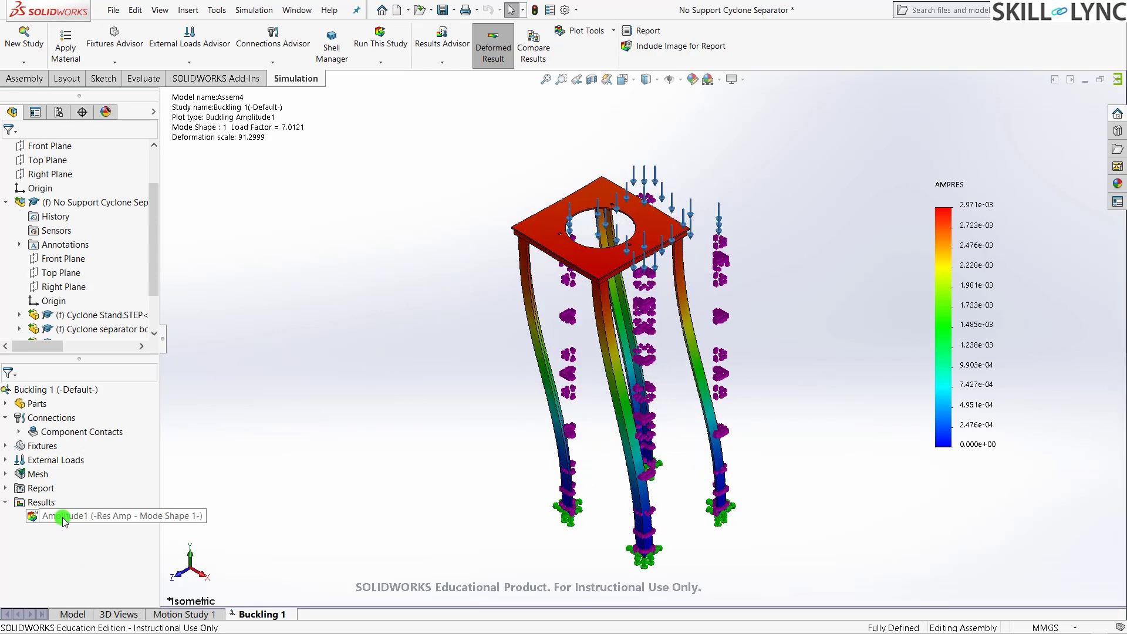
right_click(41, 506)
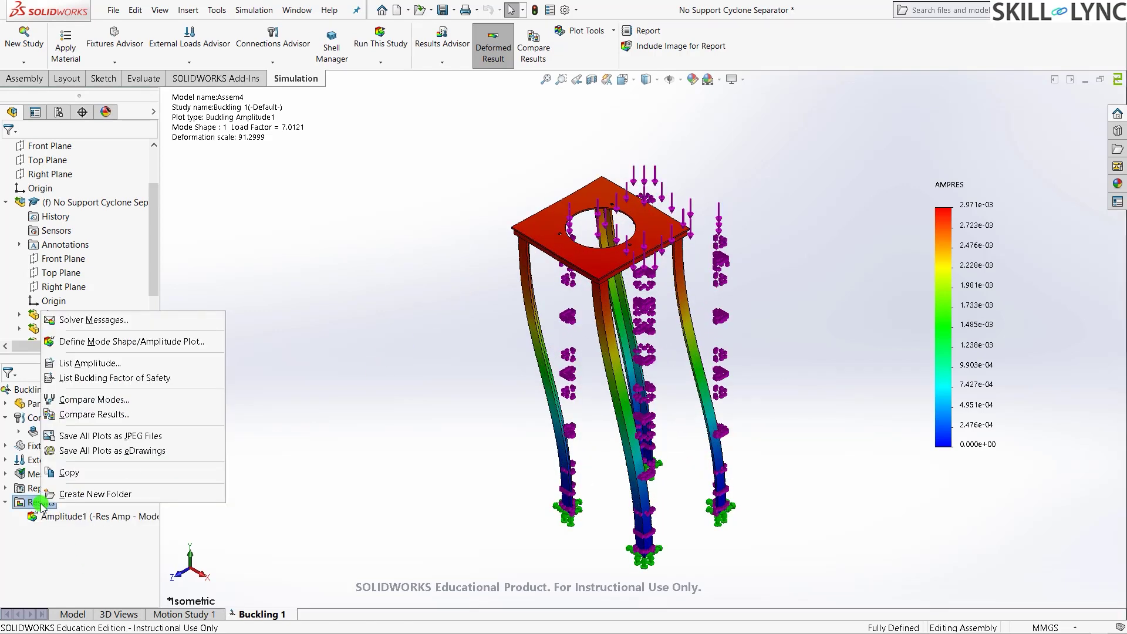
click(100, 379)
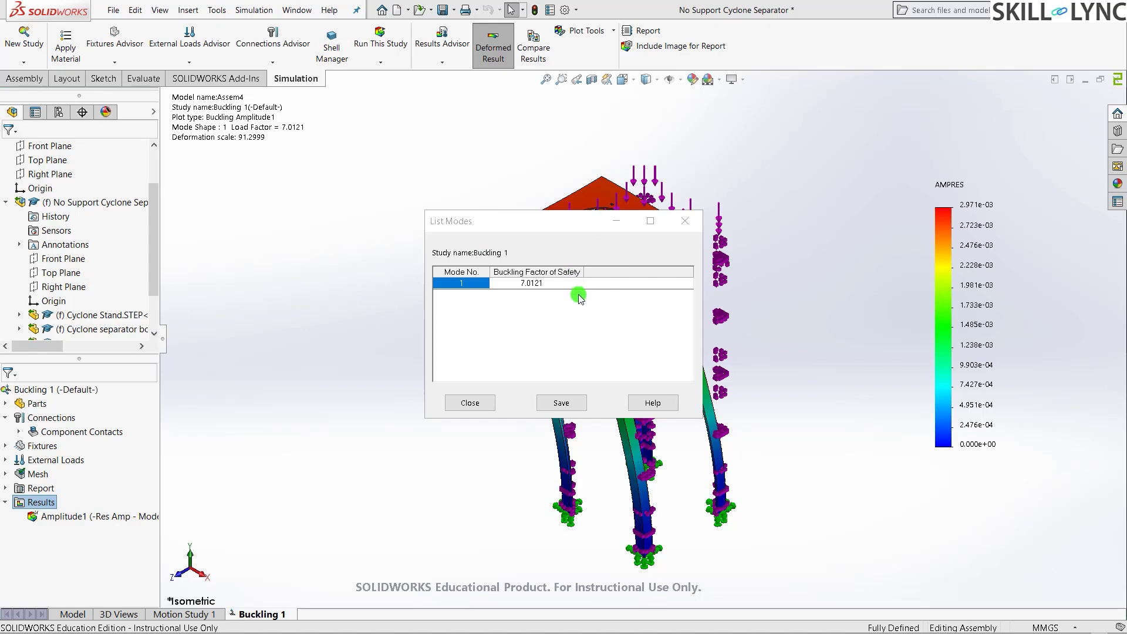
drag(572, 221, 349, 184)
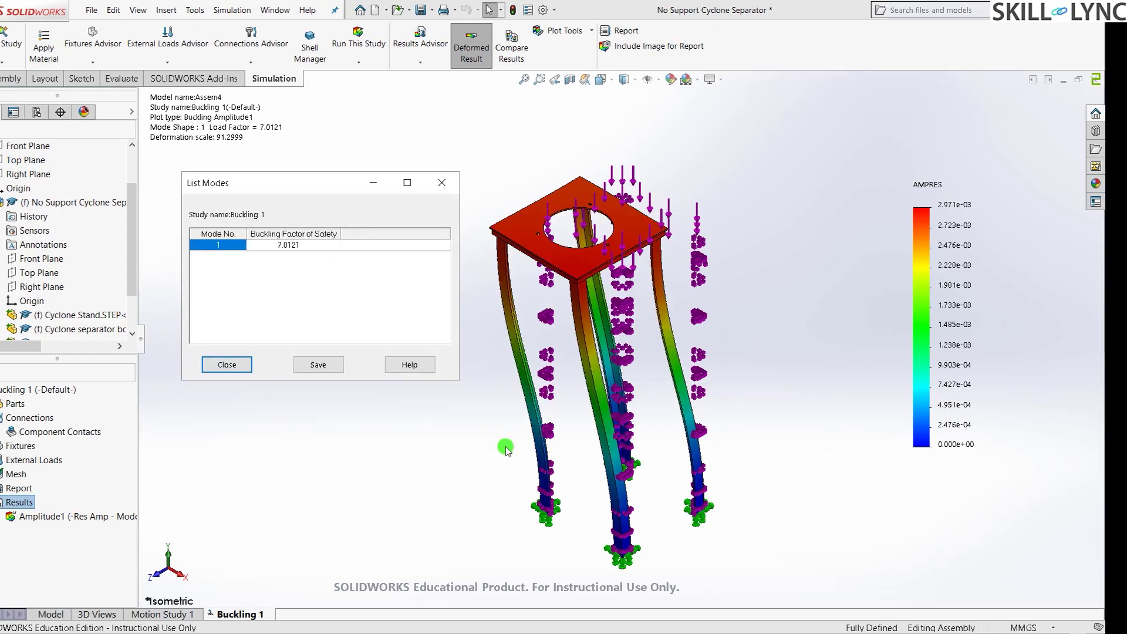
- Minimize the List Modes window, leaving the Amplitude1 mode 1 plot visible
click(372, 183)
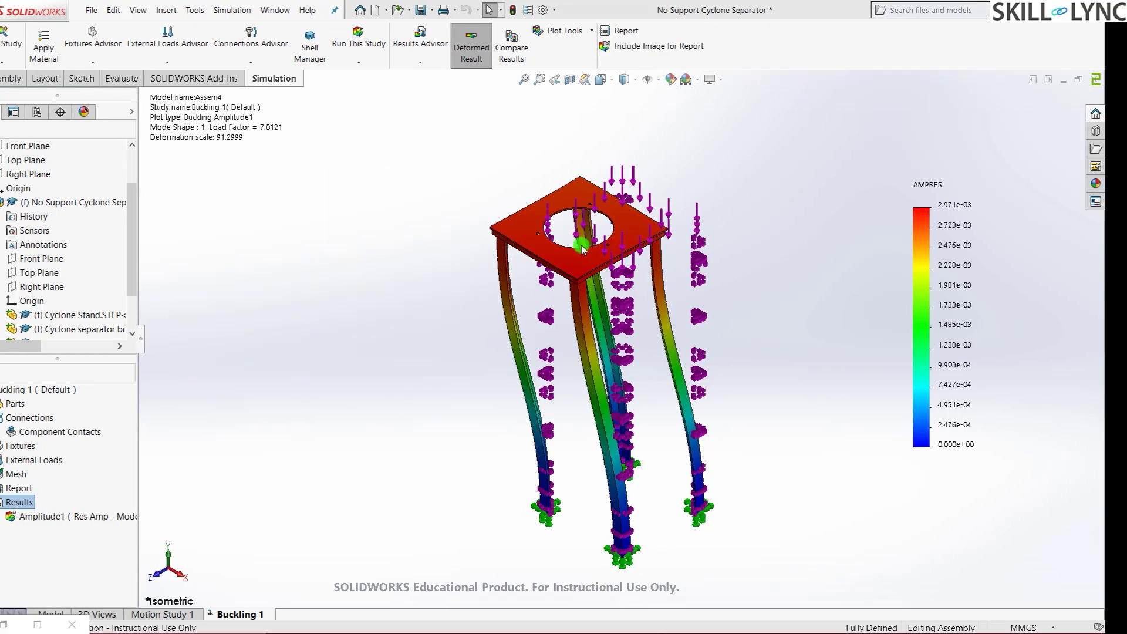